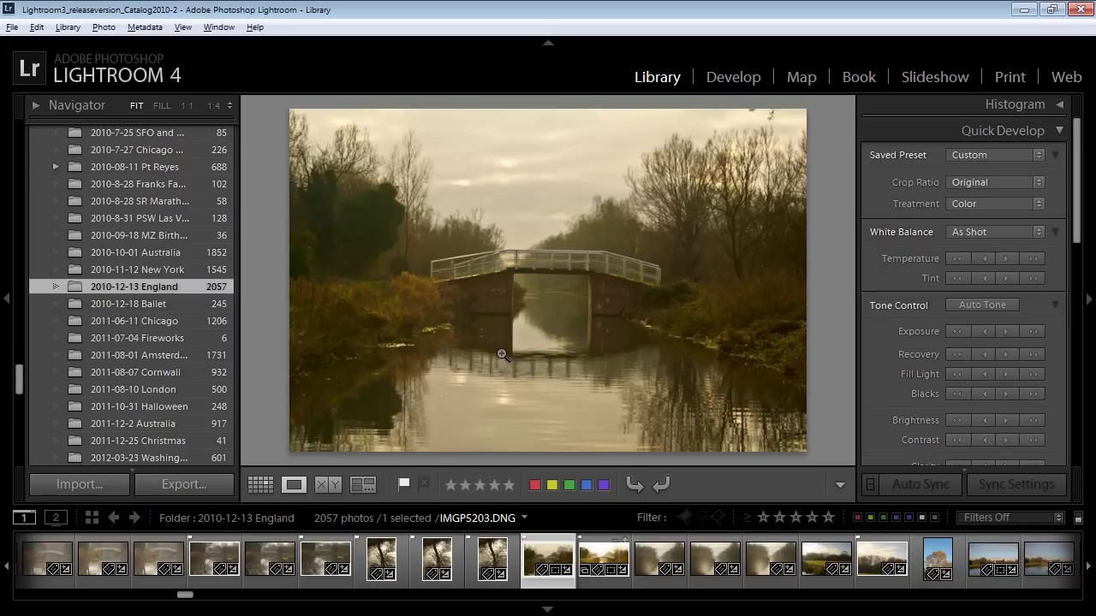
Flip between the plain IMGP5203 and glowing IMGP5204 bridge photos, ending on IMGP5203.
key("Right")
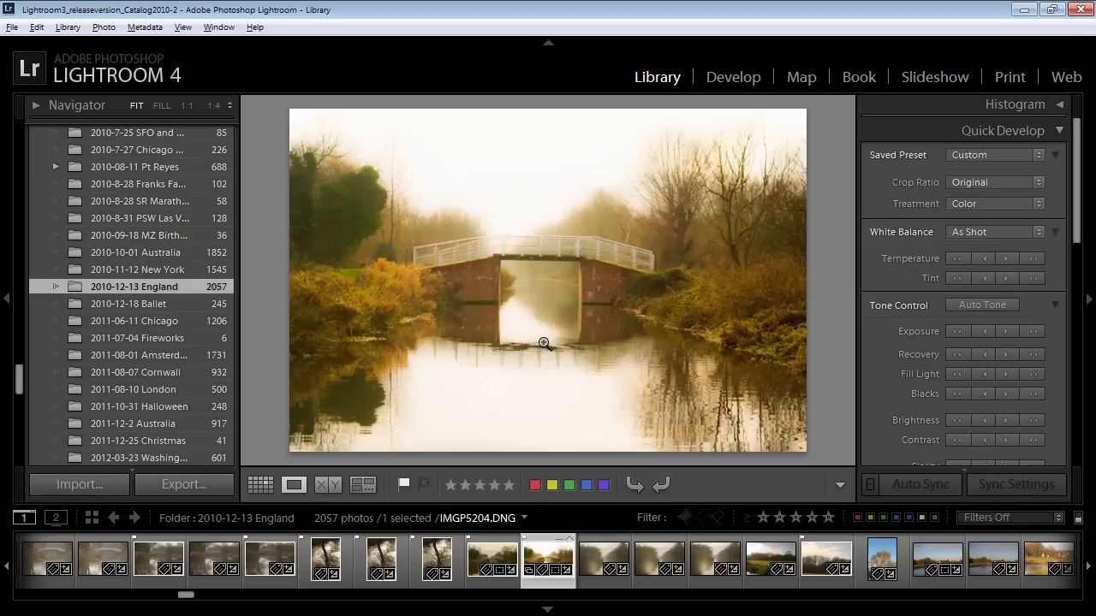
left_click(479, 563)
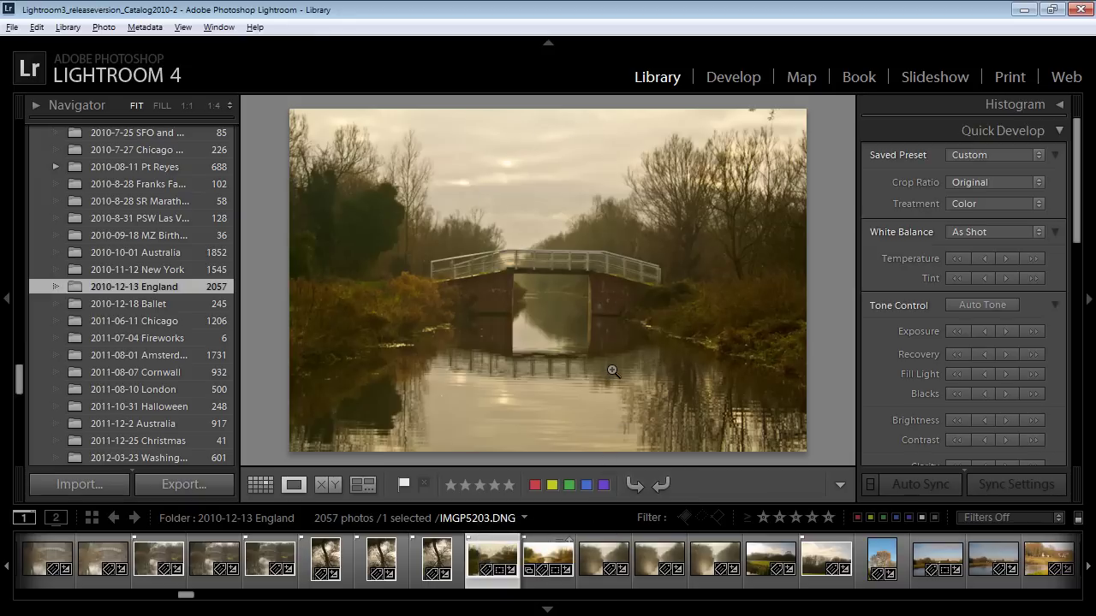
left_click(541, 563)
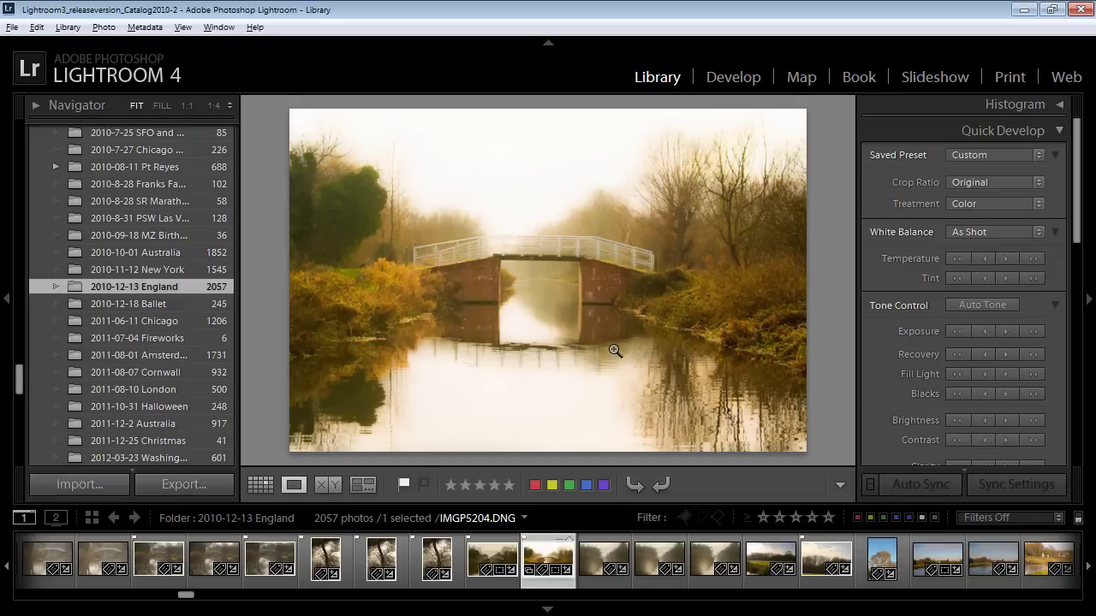
key("Left")
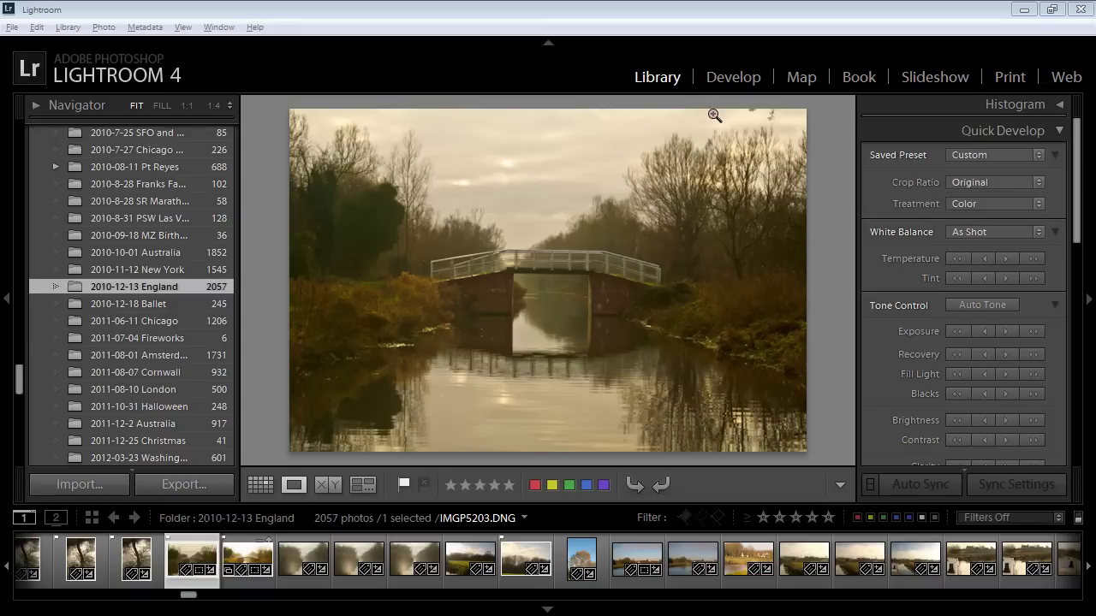
Update the bridge photo to the current 2012 process version in Develop.
left_click(733, 77)
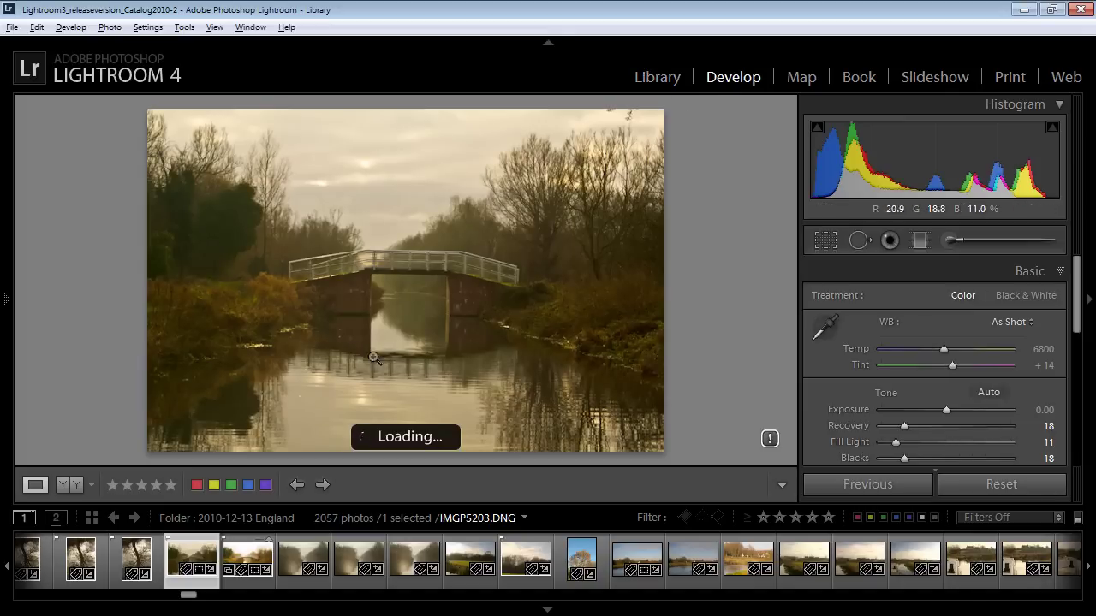
left_click(769, 441)
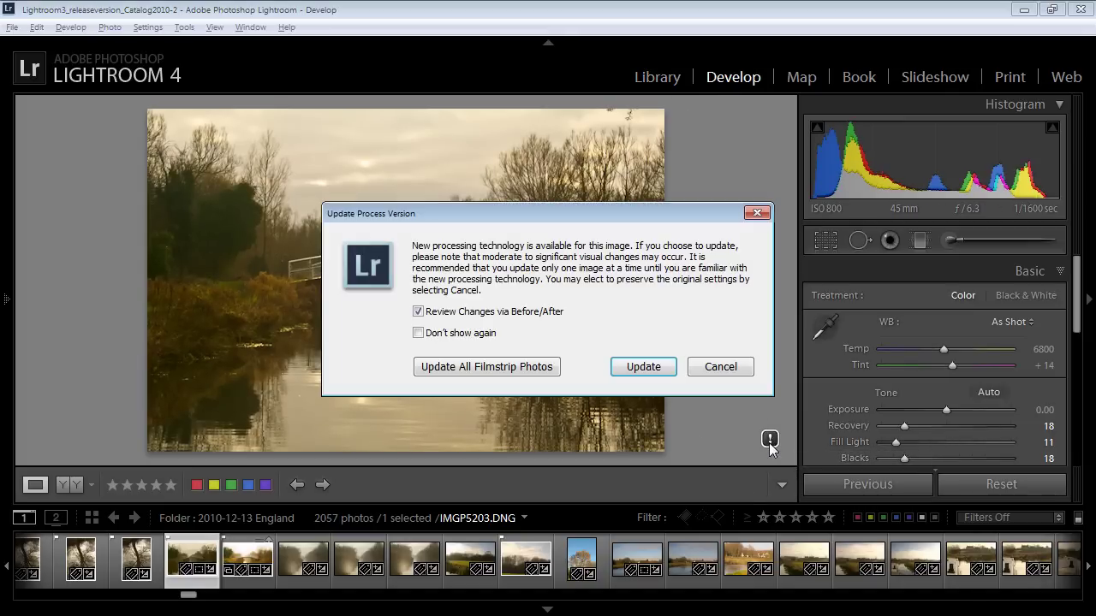
left_click(642, 370)
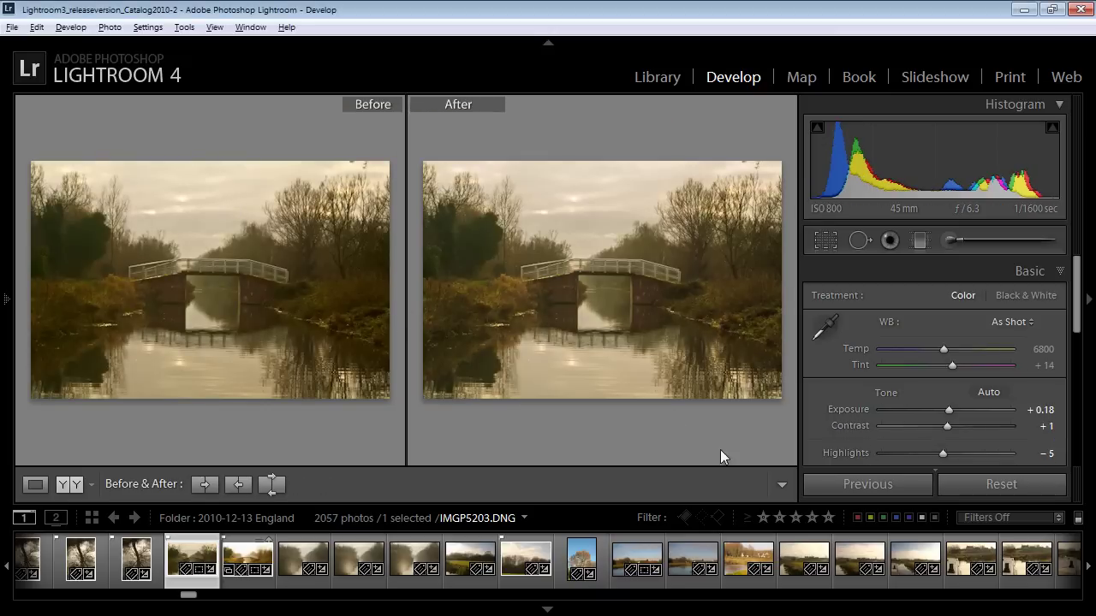
Create a virtual copy of IMGP5203 from the single-photo Loupe view.
left_click(35, 486)
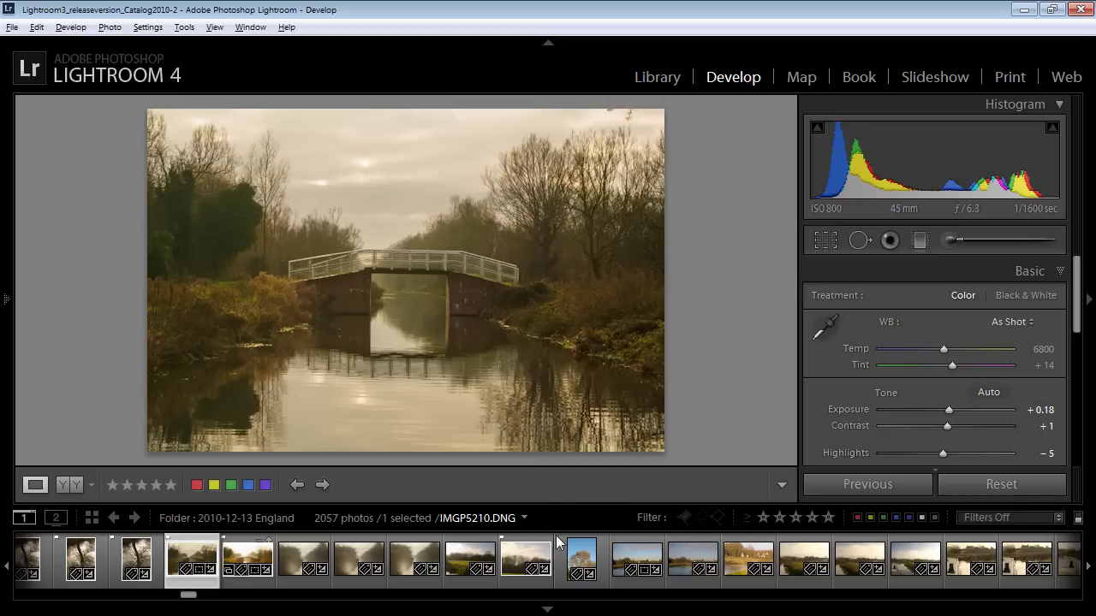
right_click(301, 323)
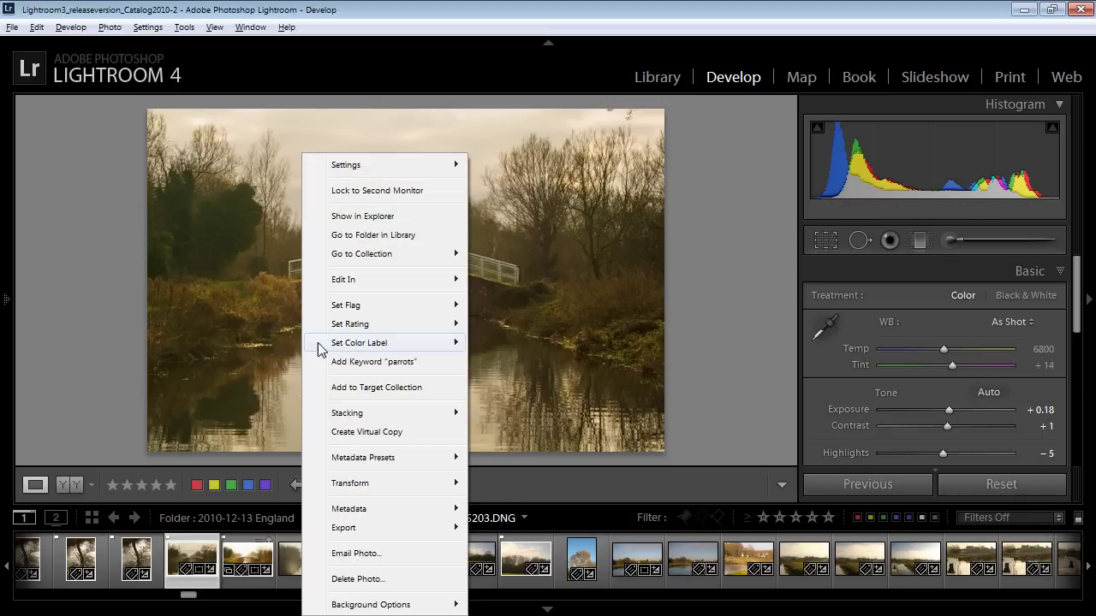
left_click(356, 432)
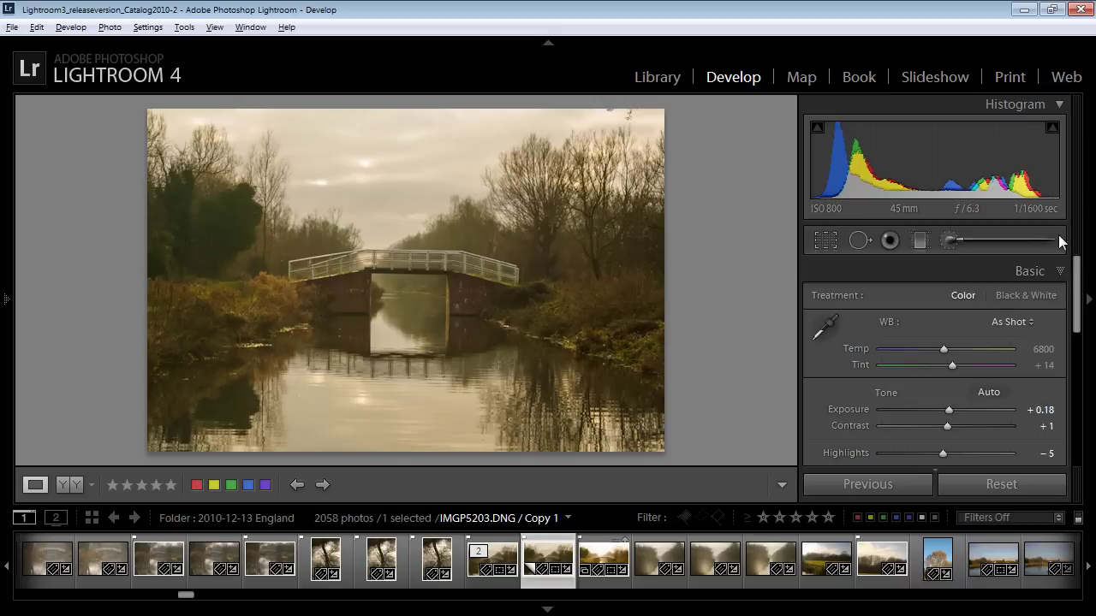
With highlight clipping shown, set Exposure +0.72, Blacks −71 and Whites −1.
left_click(1059, 104)
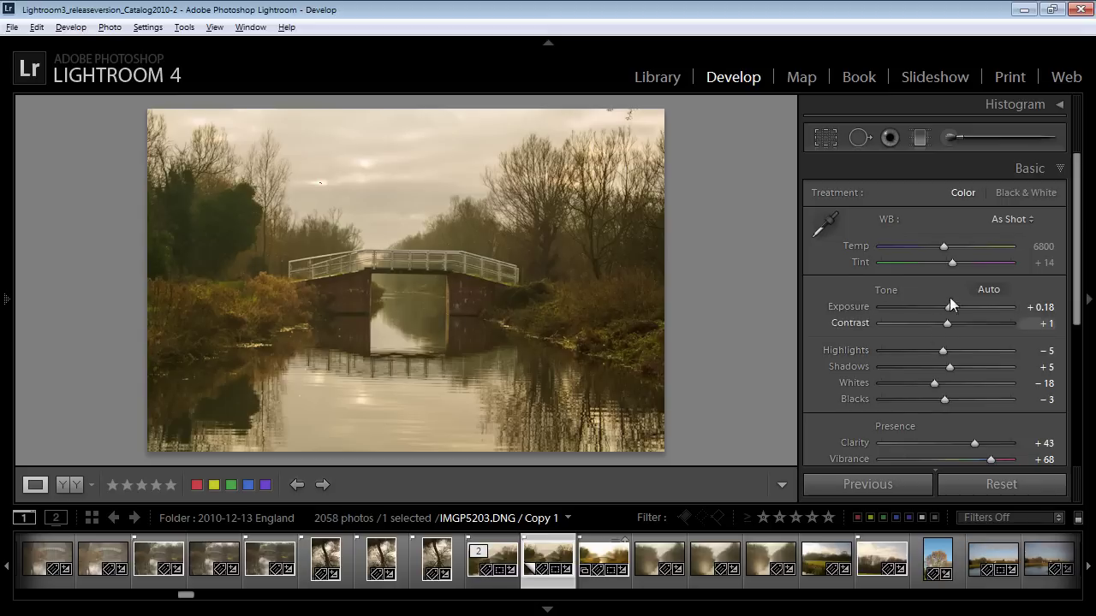
left_click(1060, 105)
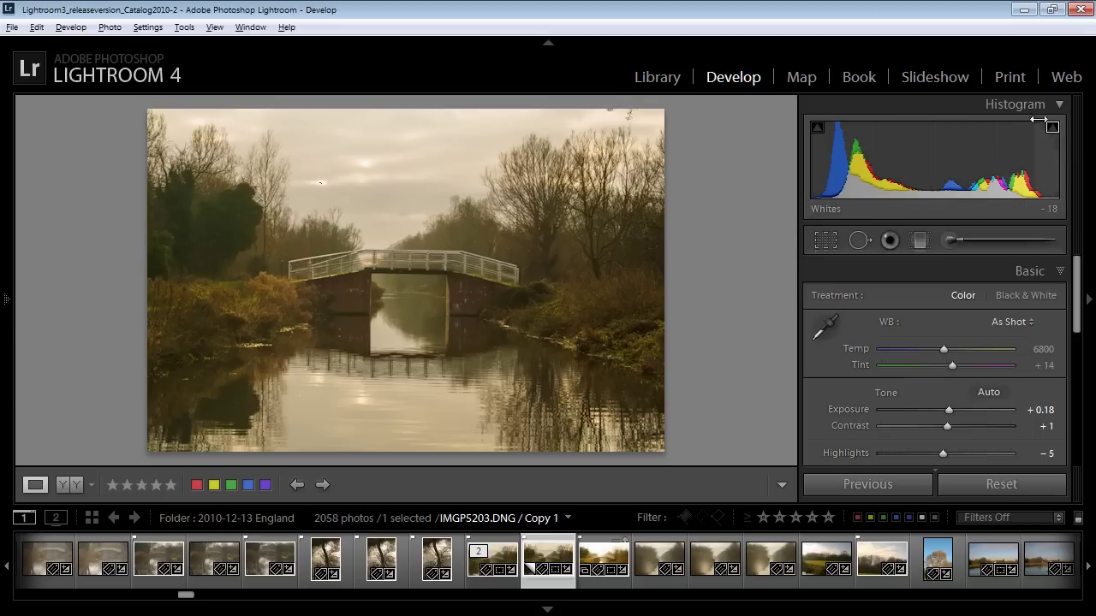
left_click(1054, 130)
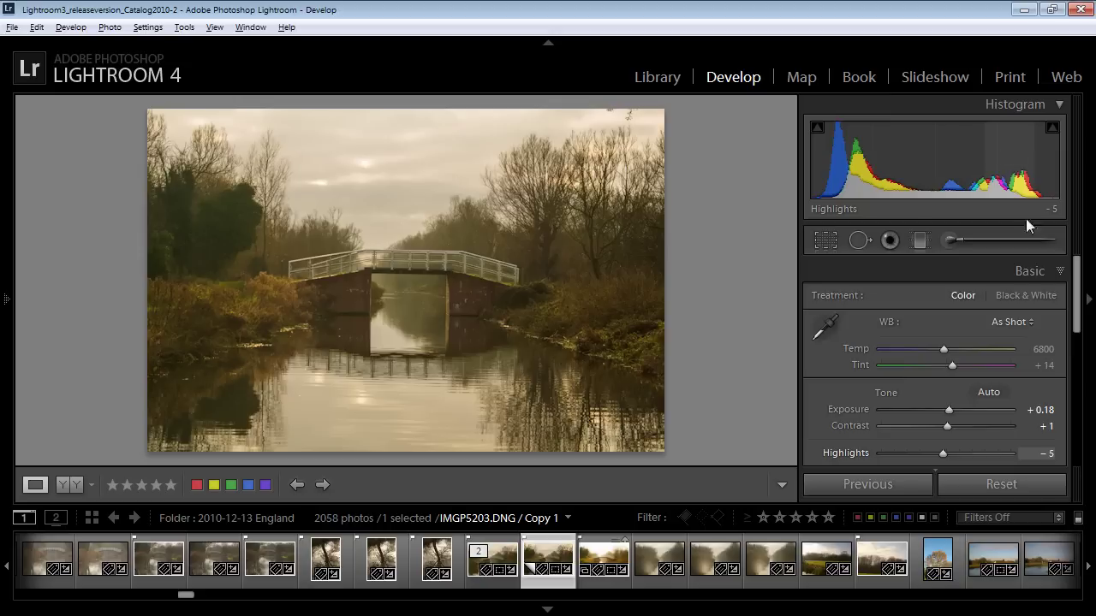
left_click(1059, 104)
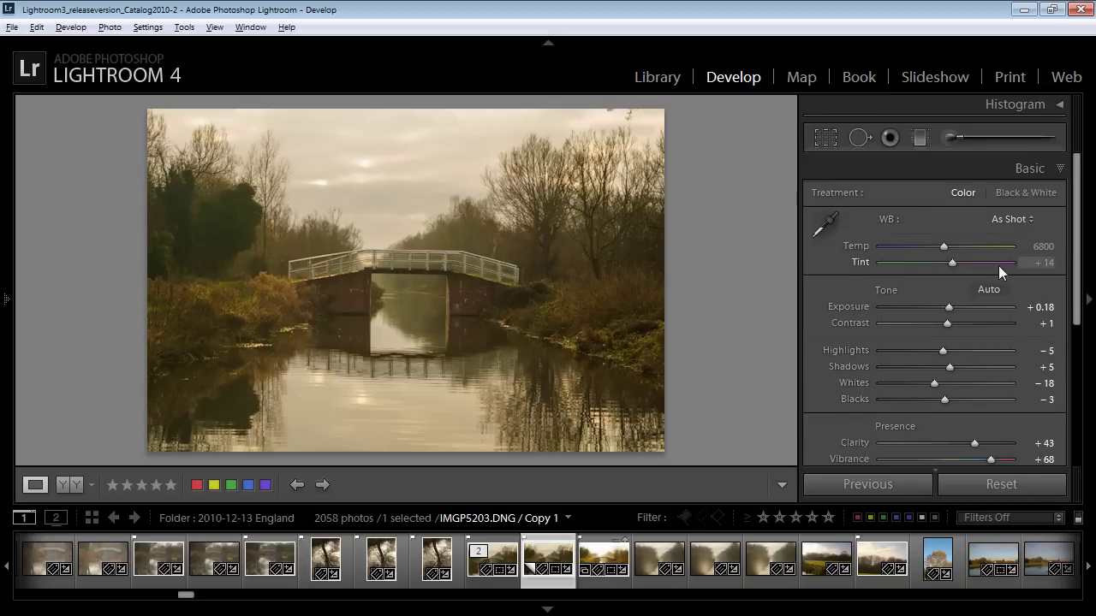
left_click_drag(945, 308, 954, 324)
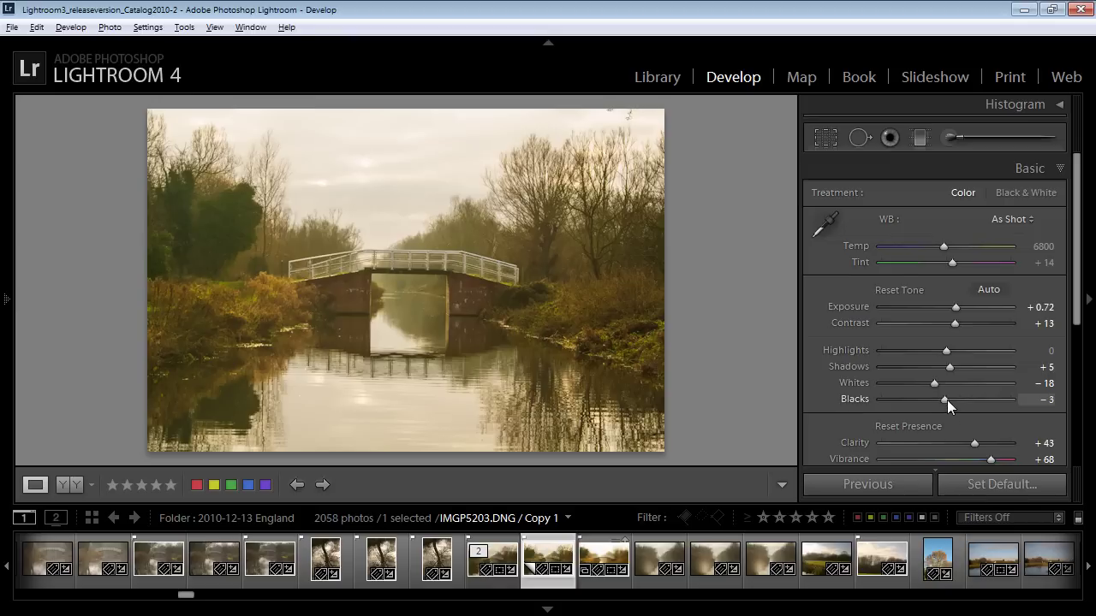
left_click_drag(947, 400, 901, 396)
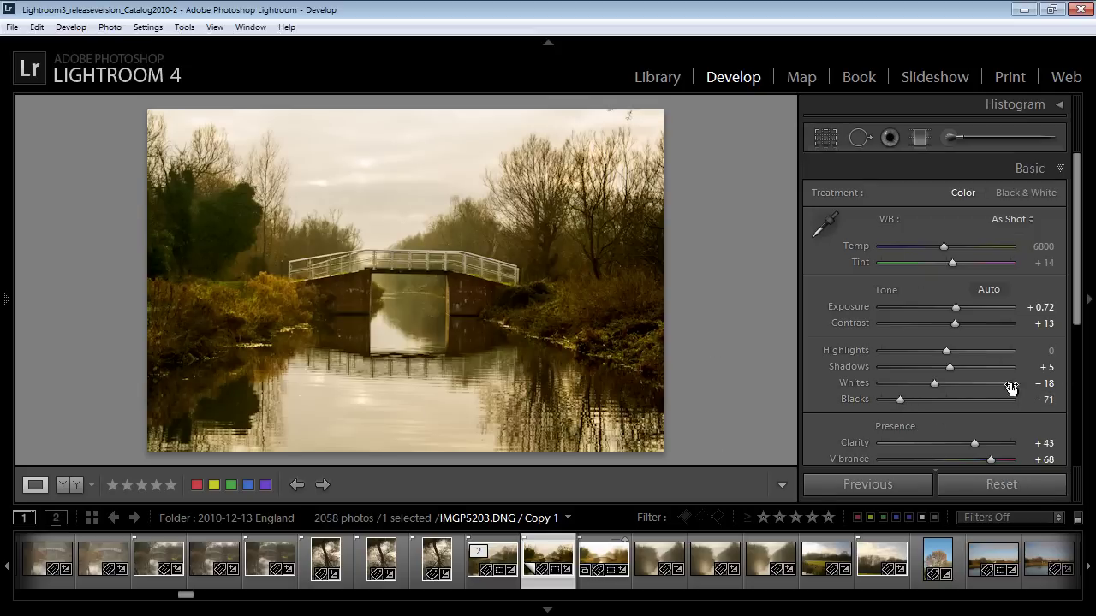
left_click_drag(937, 383, 945, 384)
In the Presence section, drop Clarity to −82 and Vibrance to +49.
left_click_drag(1077, 305, 1077, 357)
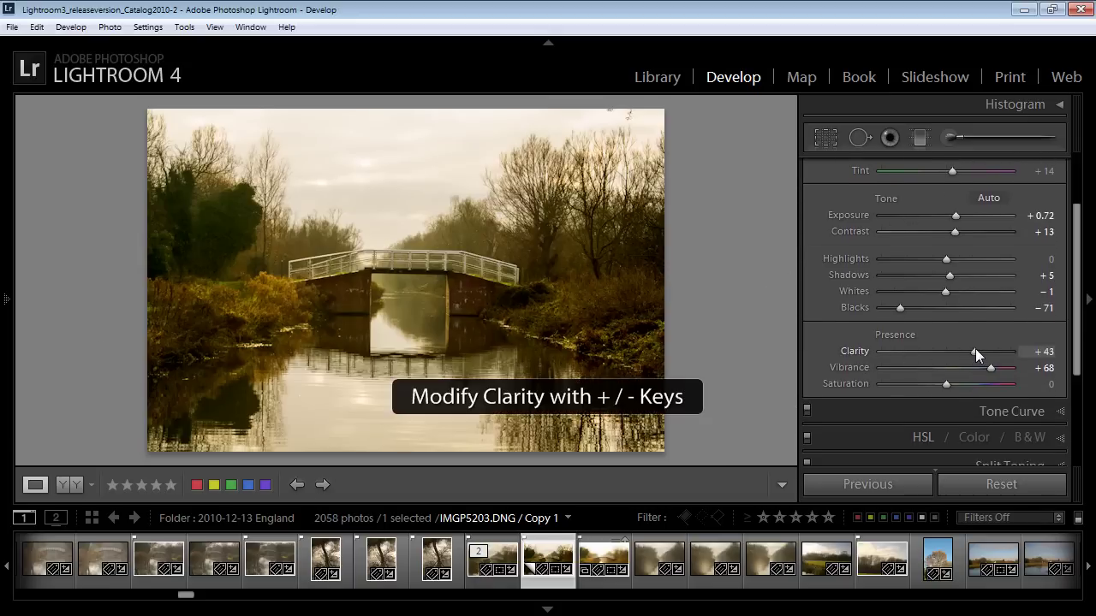
left_click_drag(975, 349, 893, 350)
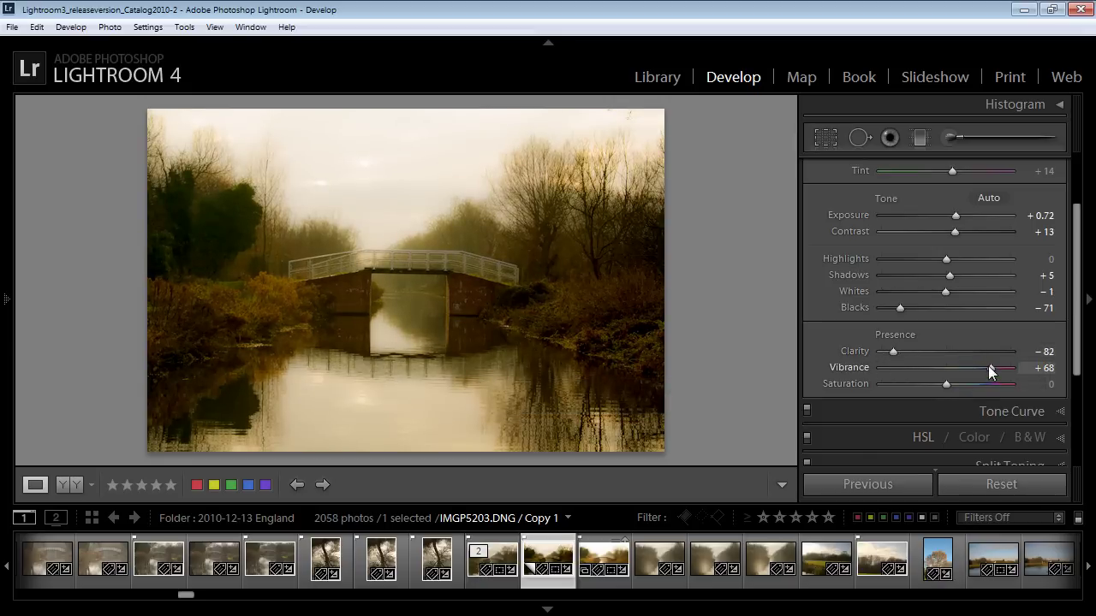
left_click_drag(990, 368, 978, 368)
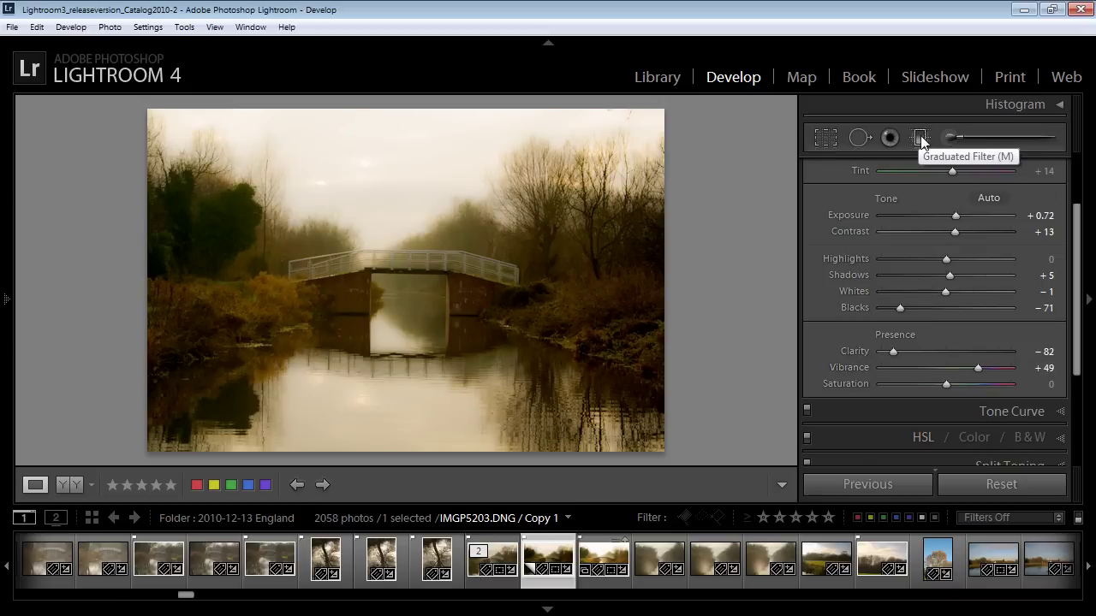
Drag a graduated filter up from the bottom edge, reset its saturation, and set Clarity −100.
left_click(921, 139)
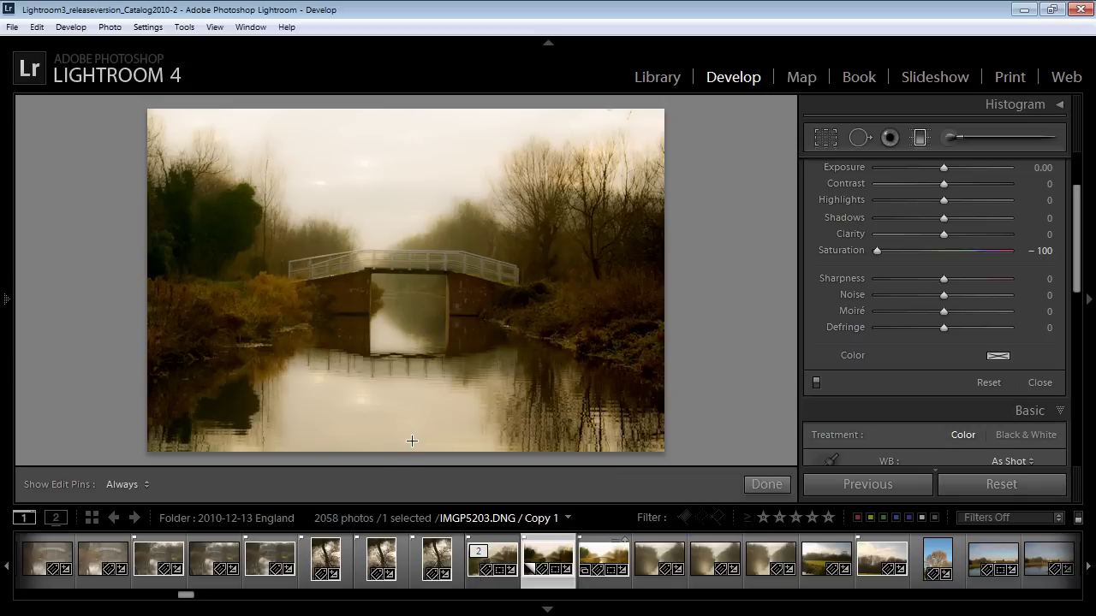
left_click_drag(416, 445, 415, 470)
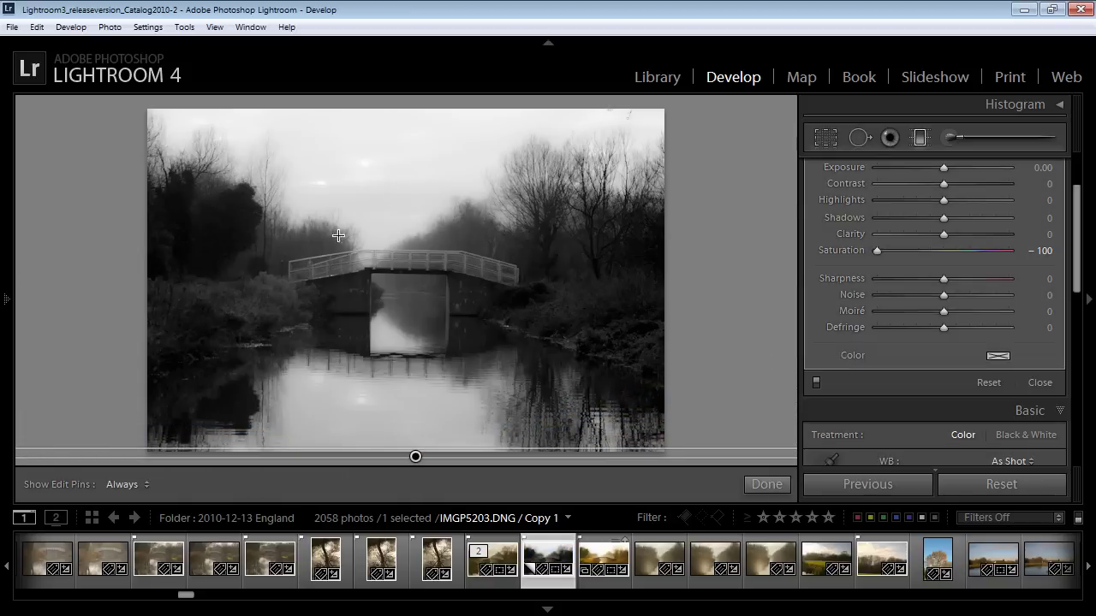
double_click(842, 249)
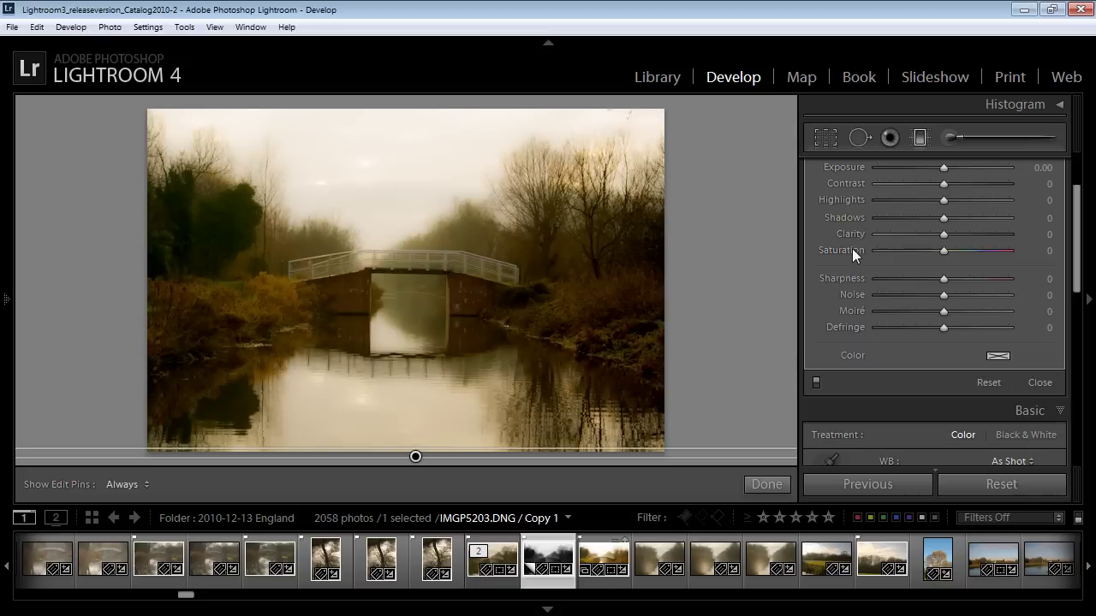
left_click_drag(1075, 281, 1077, 274)
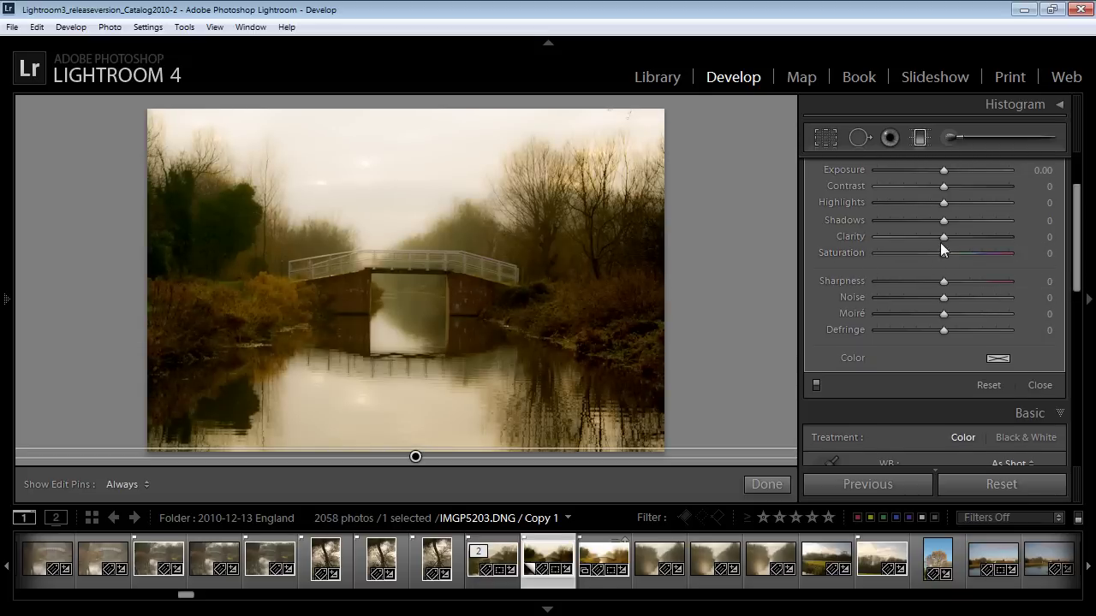
left_click_drag(944, 239, 864, 252)
Add a second graduated filter down from the photo's top with saturation reset to zero.
left_click(762, 484)
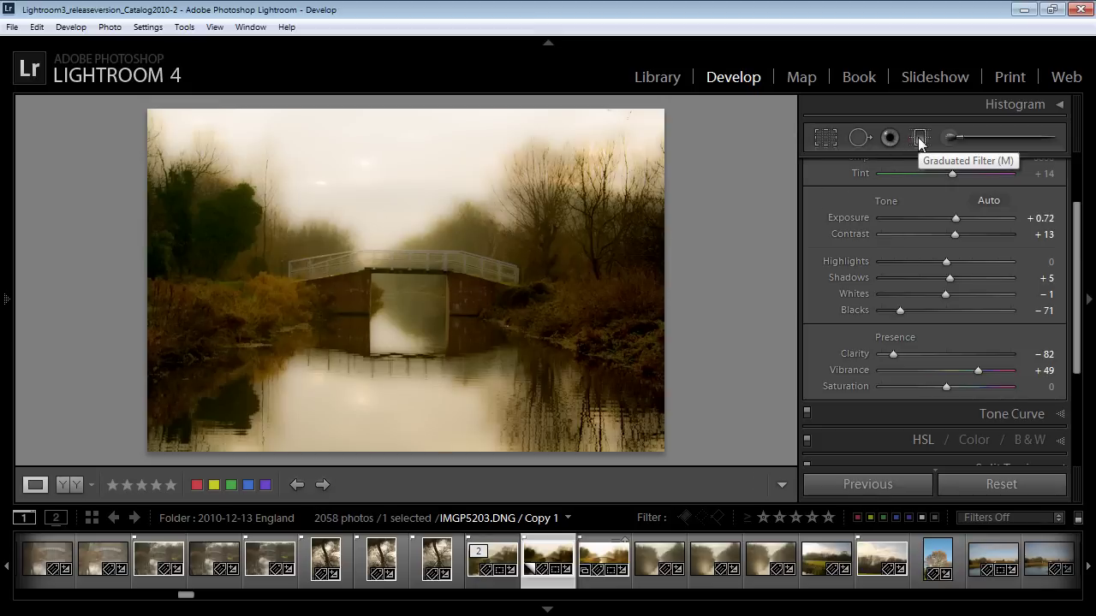
left_click(920, 138)
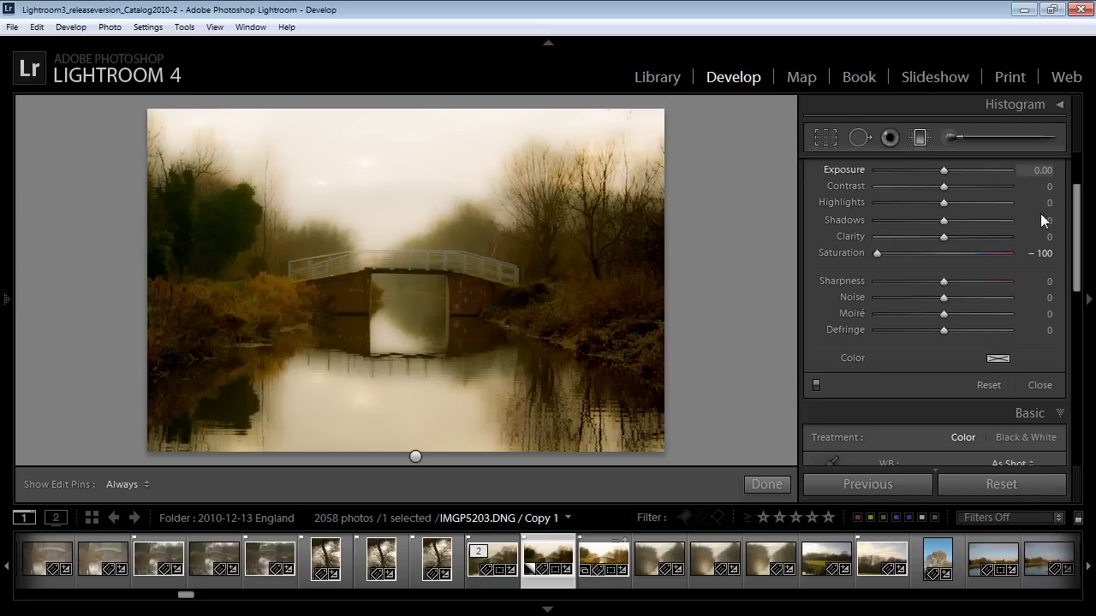
left_click_drag(1078, 219, 1077, 176)
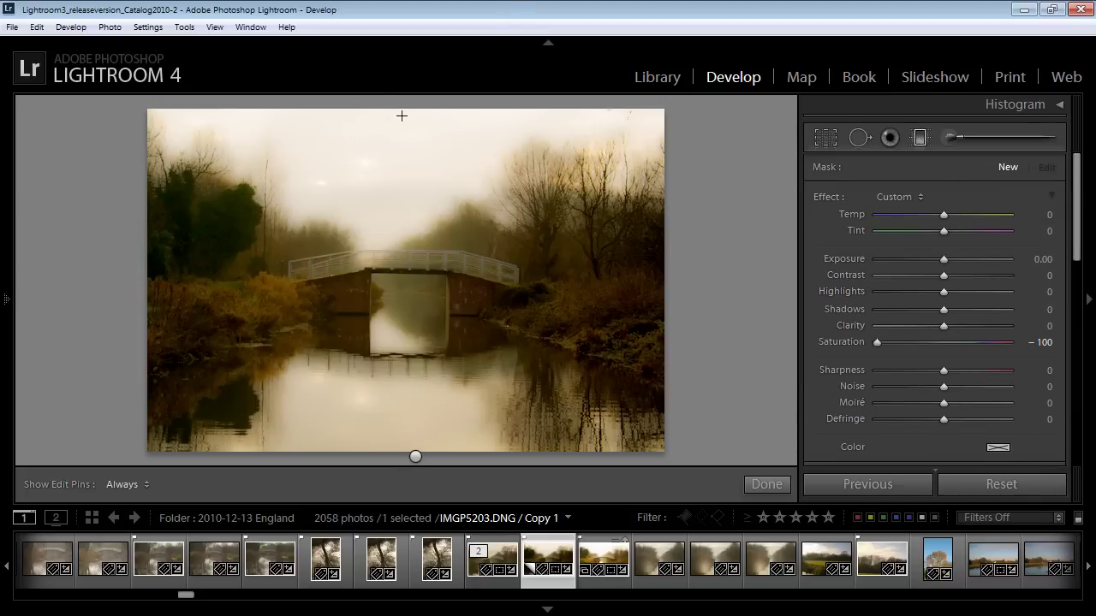
left_click_drag(411, 119, 412, 91)
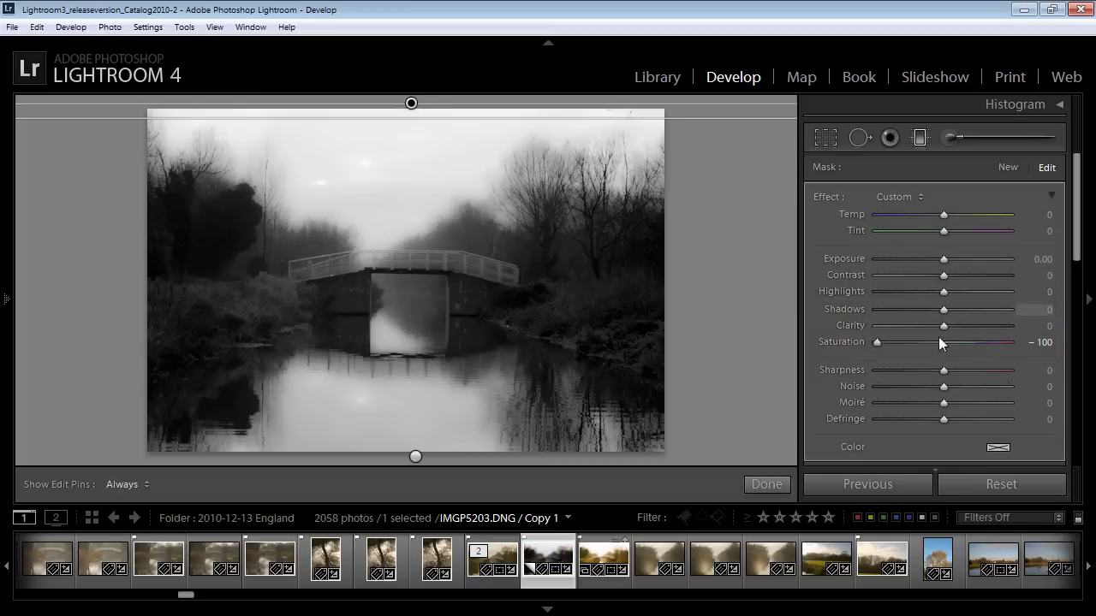
double_click(839, 343)
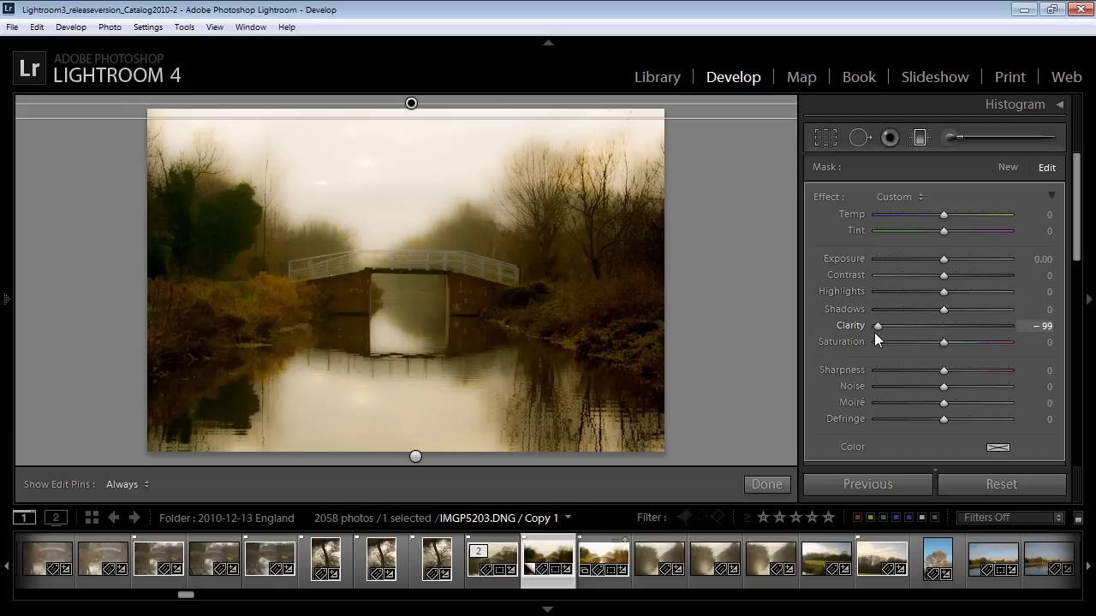
Give the top filter Clarity −96, Sharpness −57, Exposure 0.23 and Highlights 12.
left_click_drag(874, 332, 876, 332)
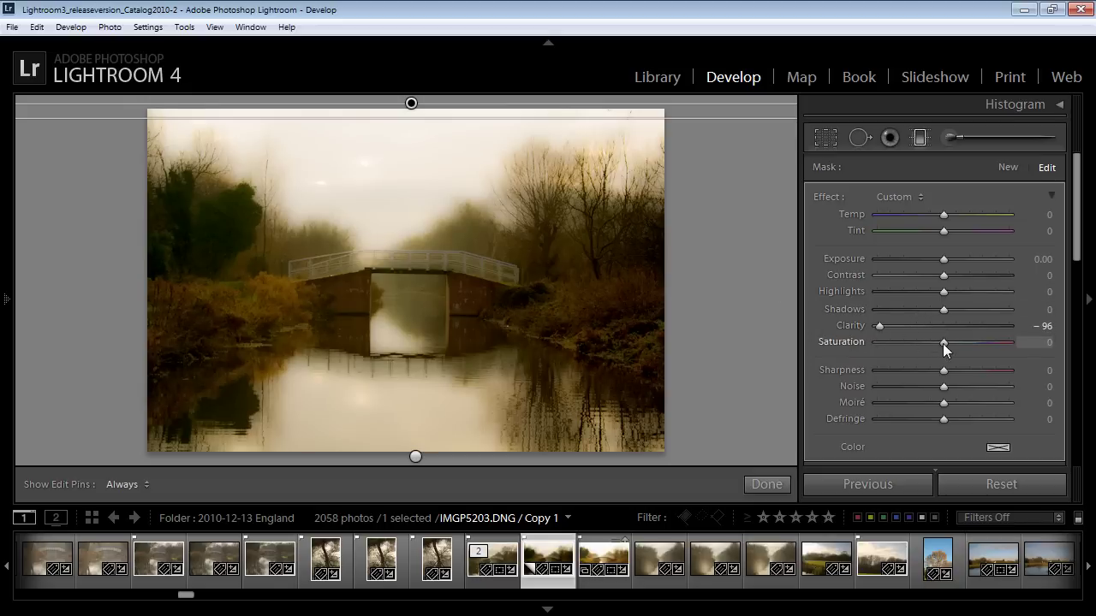
left_click_drag(926, 369, 901, 372)
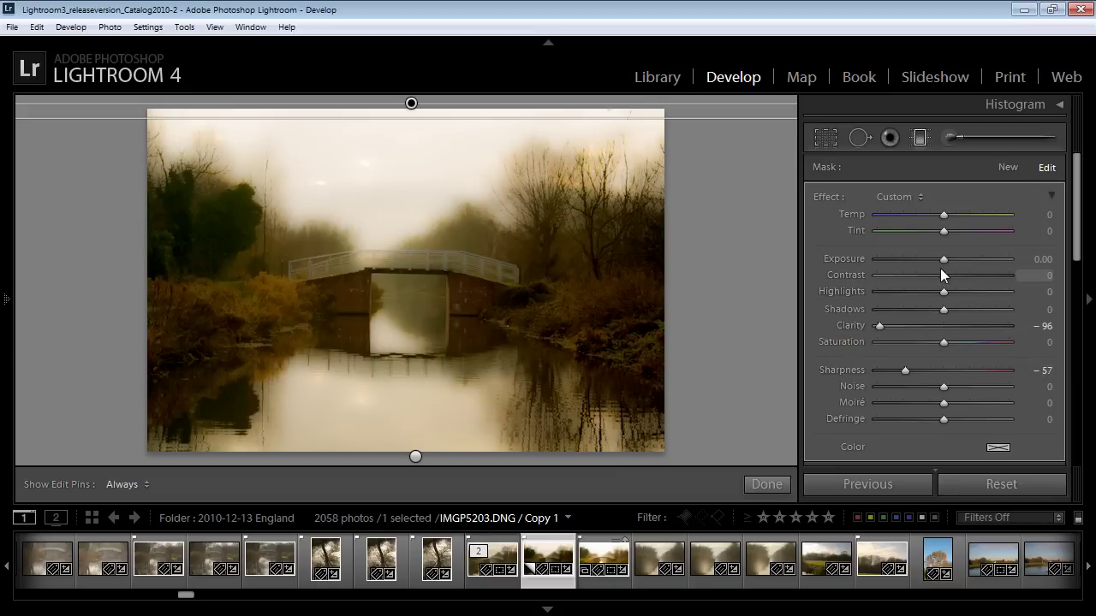
left_click_drag(945, 258, 950, 293)
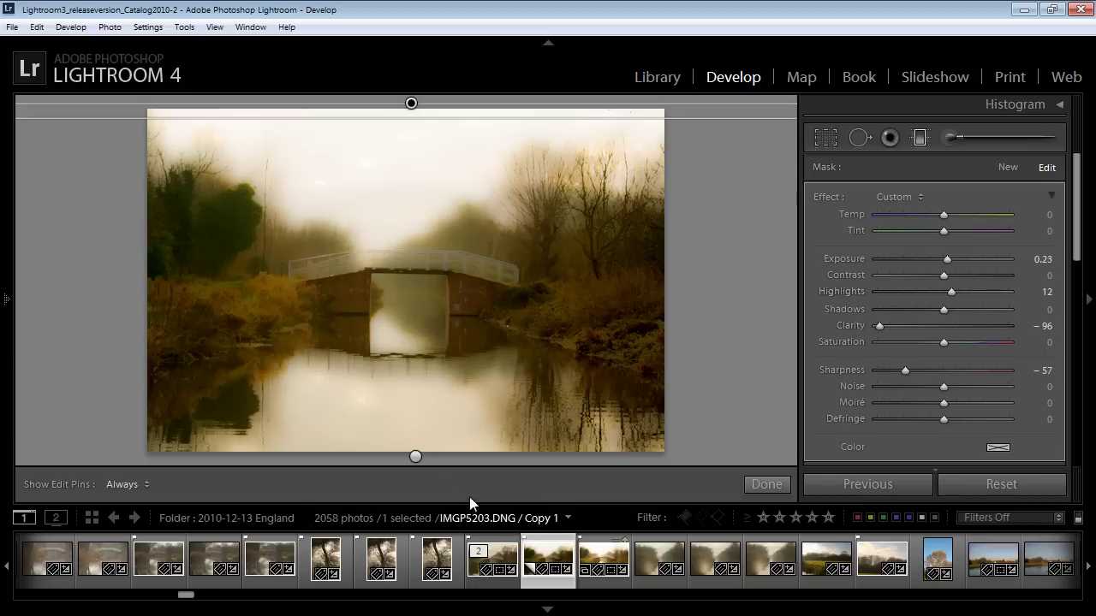
Set the lower filter to Sharpness −5, Highlights 5 and Shadows 28, then finish.
left_click(415, 458)
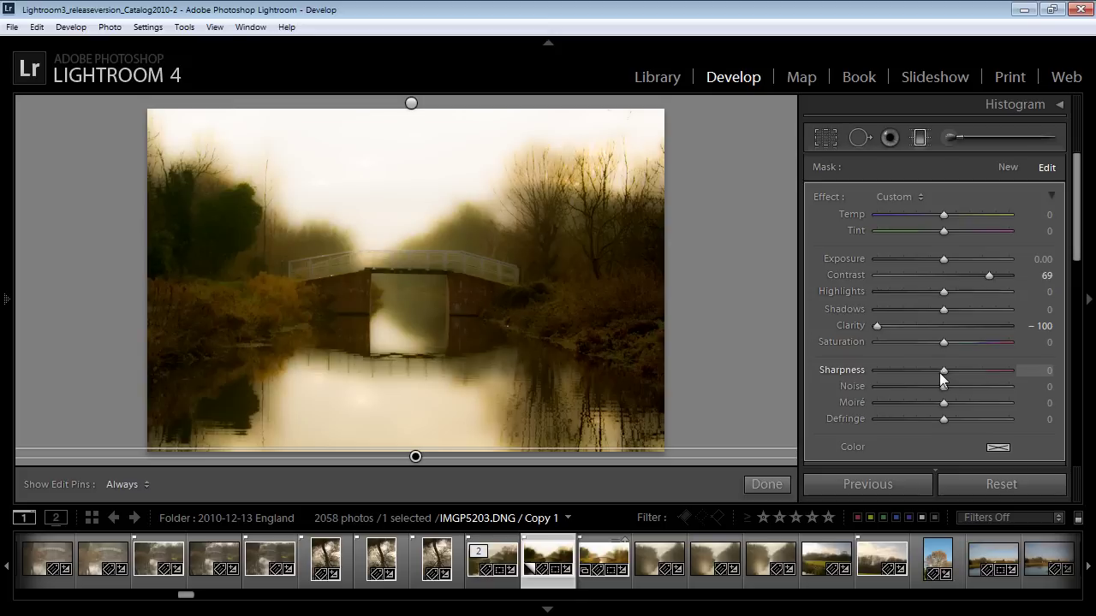
mouse_move(939, 372)
left_mouse_down()
mouse_move(906, 369)
mouse_move(938, 373)
left_mouse_up()
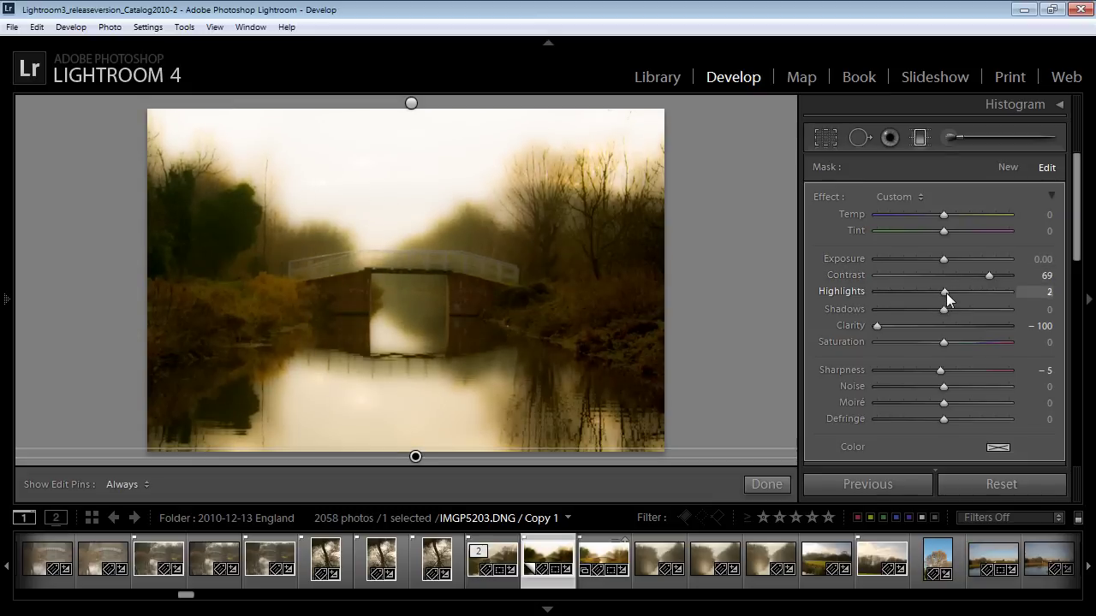
left_click_drag(945, 294, 959, 313)
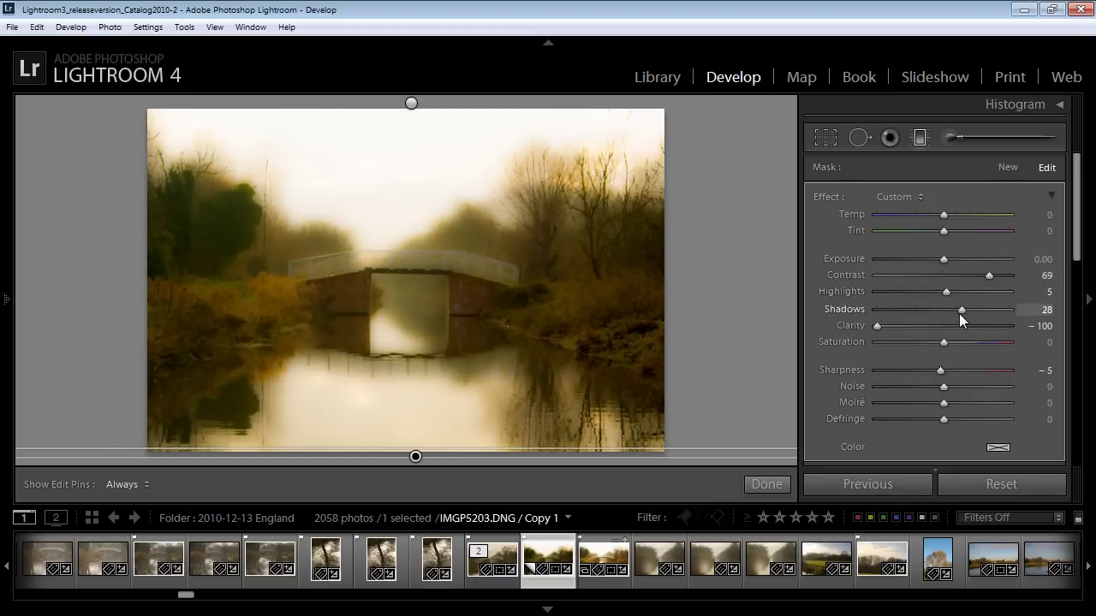
left_click(767, 485)
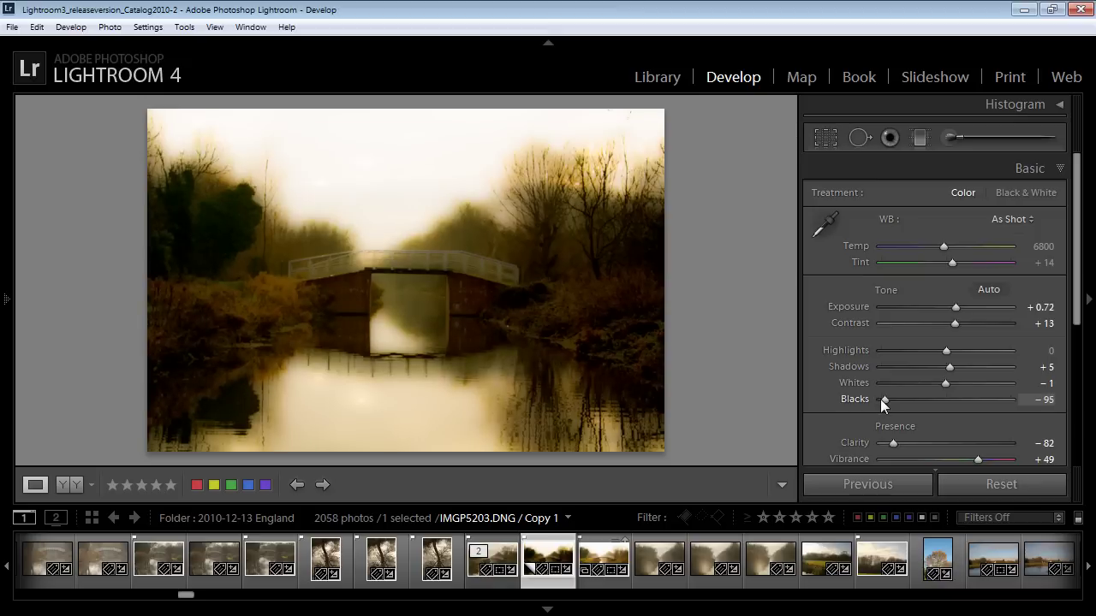
Adjust Blacks to −88 and brighten Highlights to +17 in the Basic panel.
left_click_drag(880, 399, 886, 400)
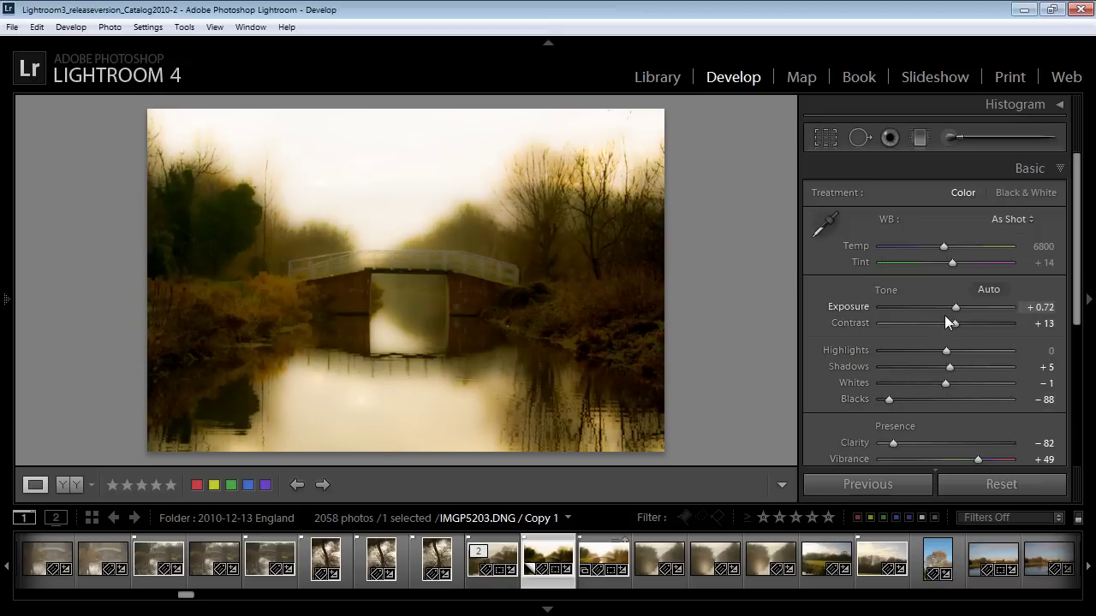
left_click_drag(948, 352, 963, 370)
scroll(902, 330, "down", 1)
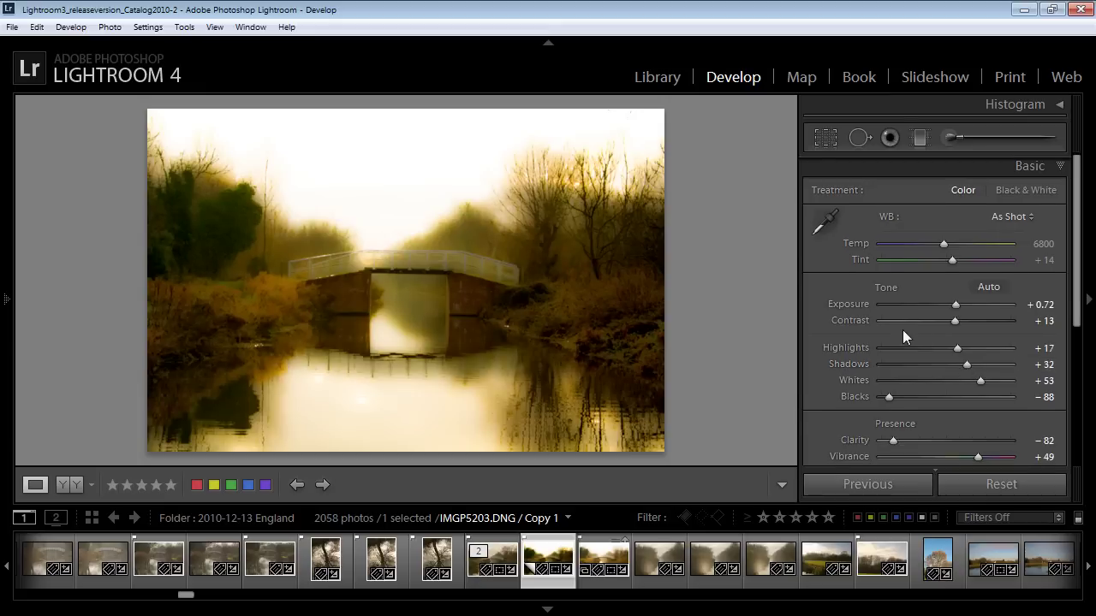
left_click_drag(1077, 262, 1078, 319)
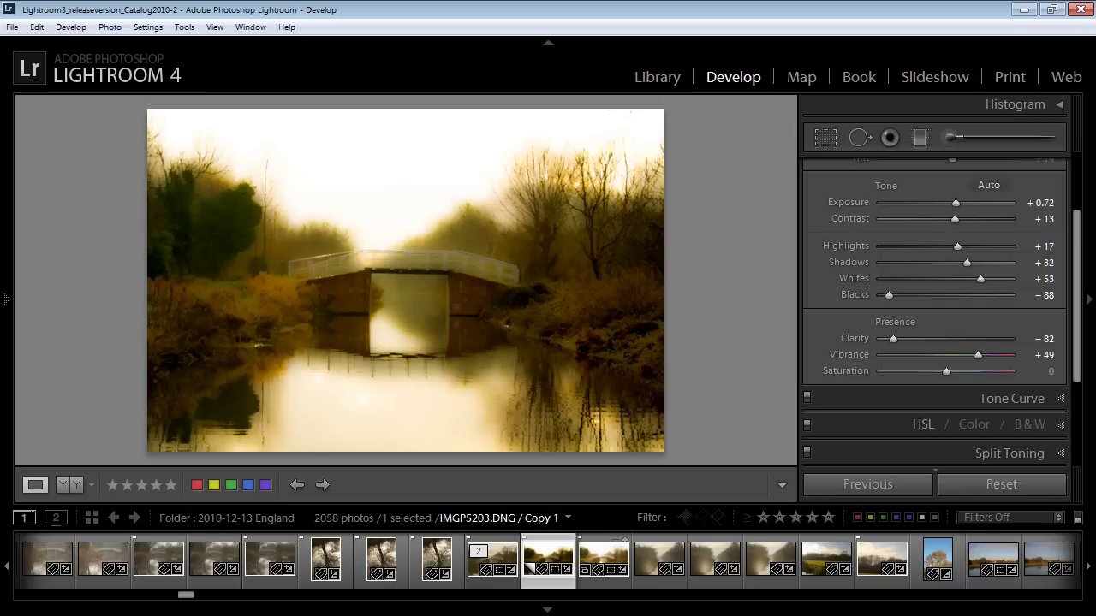
Start a new develop preset named 'New Orton' with the Presets panel docked open.
mouse_move(5, 341)
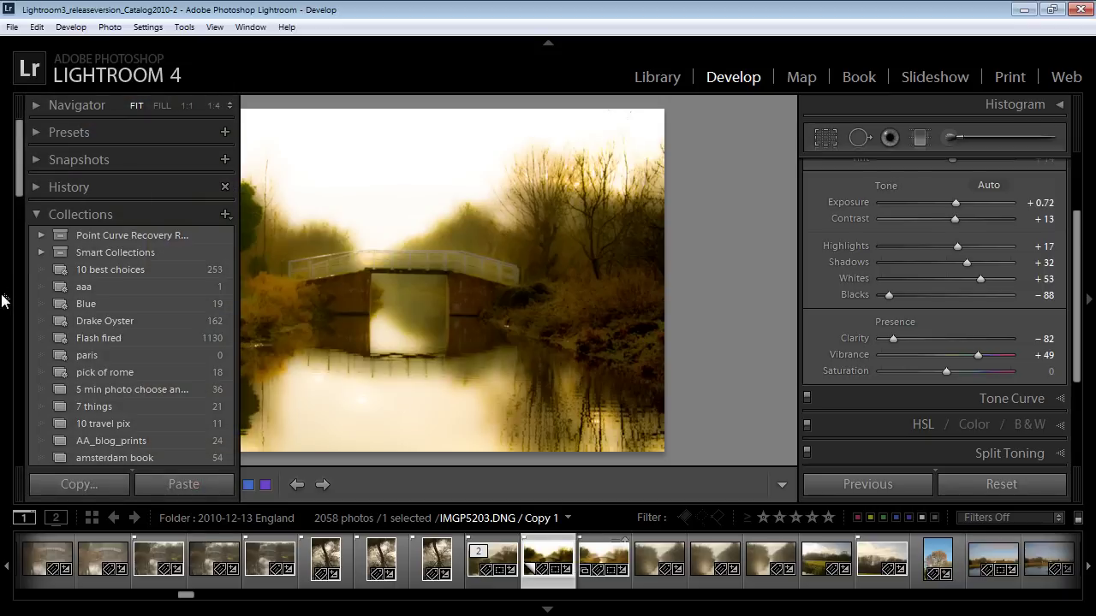
left_click(7, 304)
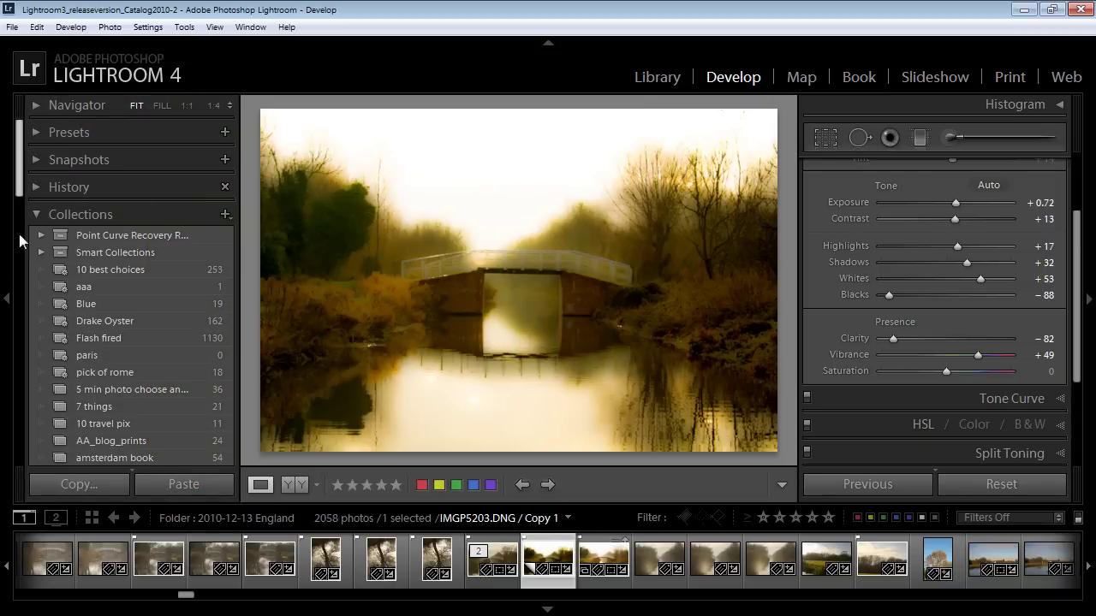
left_click(224, 131)
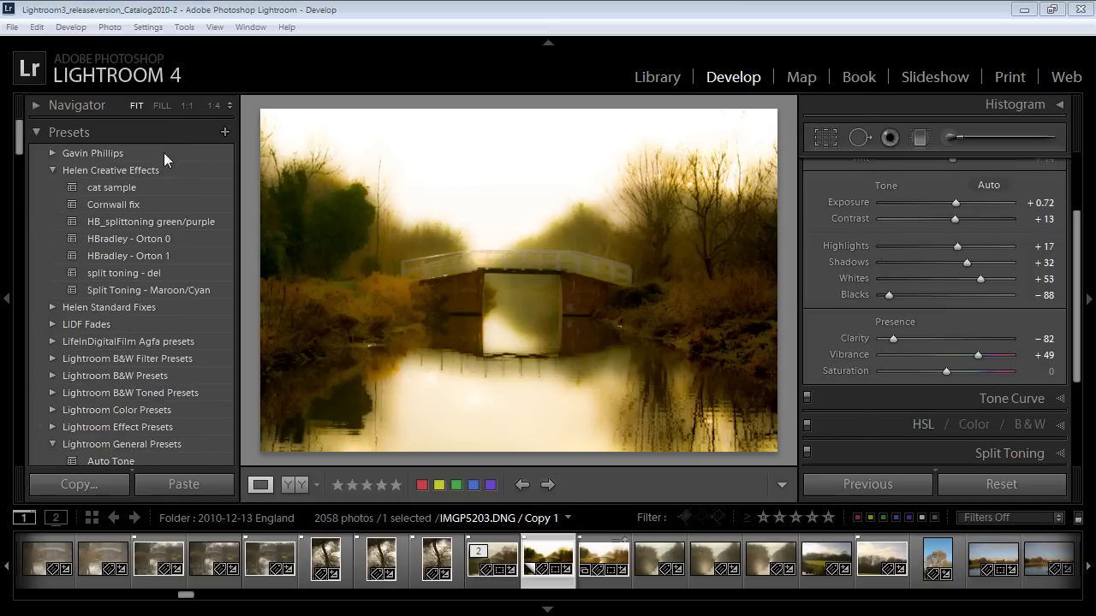
type("N")
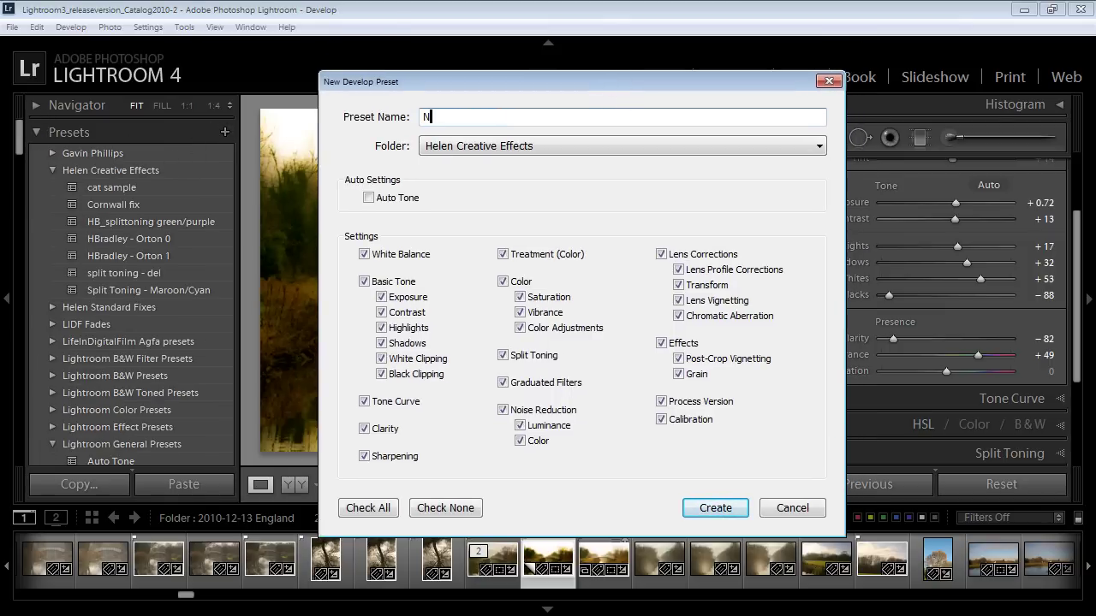
type("ew Orton")
Exclude Split Toning, Effects, Lens Corrections, Noise Reduction, Sharpening, Tone Curve and White Balance.
left_click(503, 355)
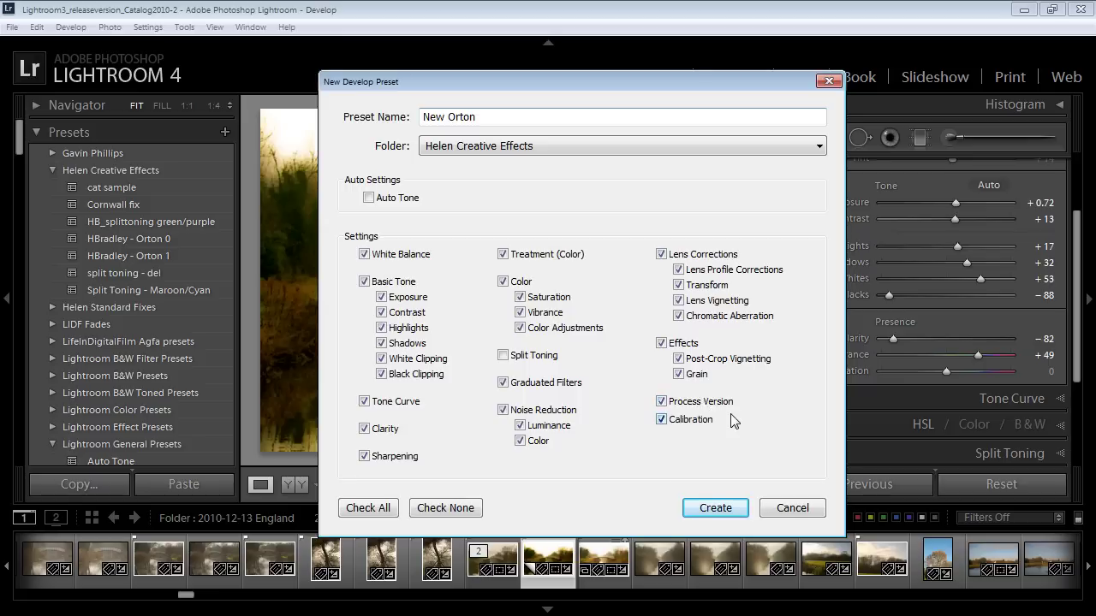
left_click(664, 346)
left_click(661, 254)
left_click(503, 410)
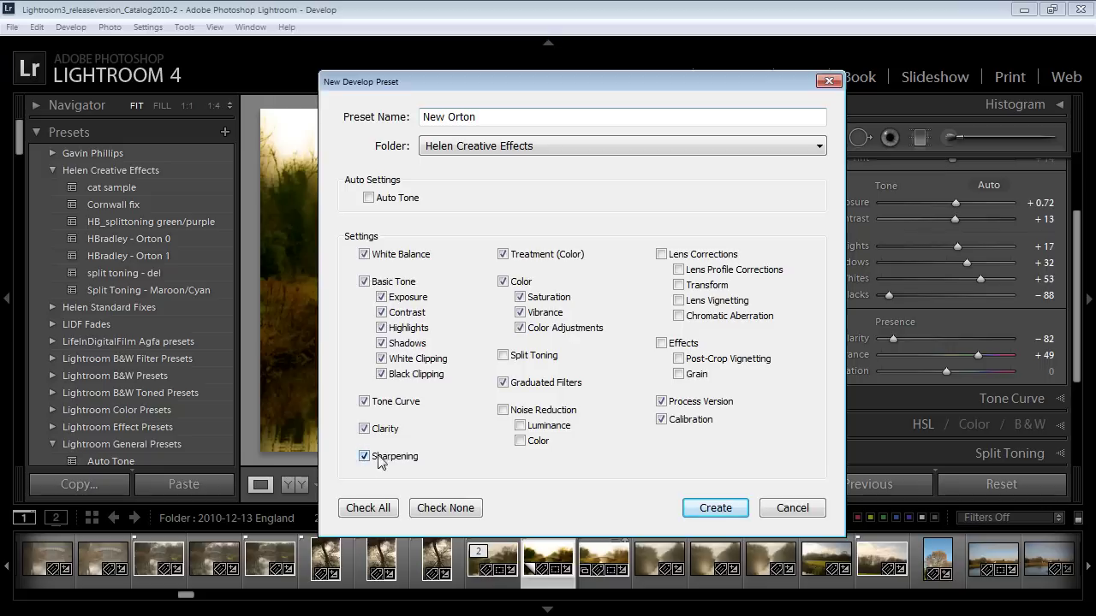
left_click(365, 456)
left_click(365, 403)
left_click(364, 254)
Create the New Orton preset and apply it to the field photo IMGP5208.
left_click(722, 508)
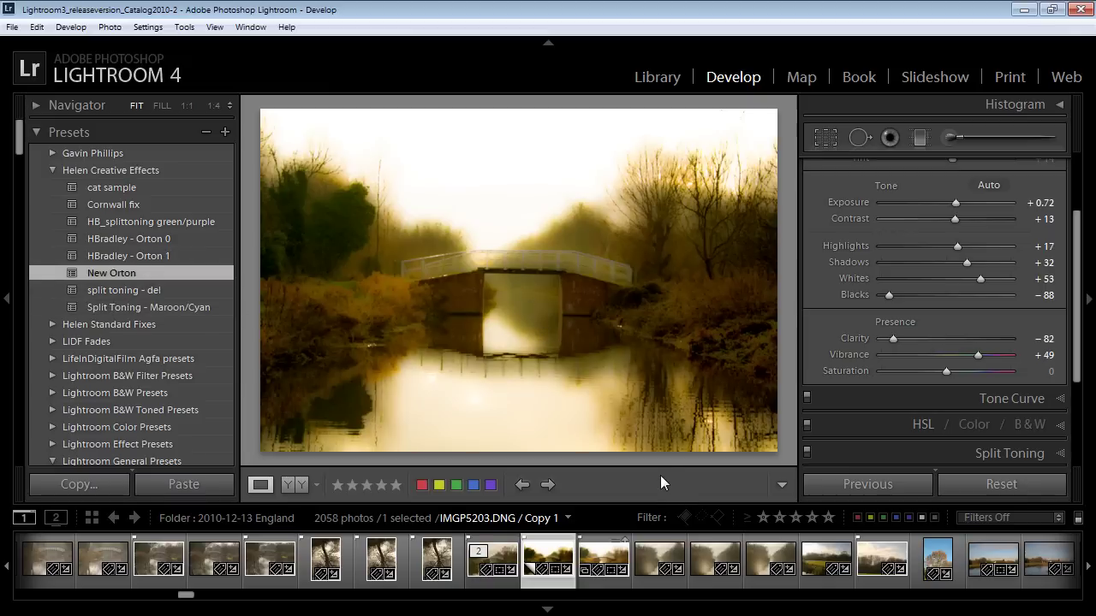
left_click(817, 561)
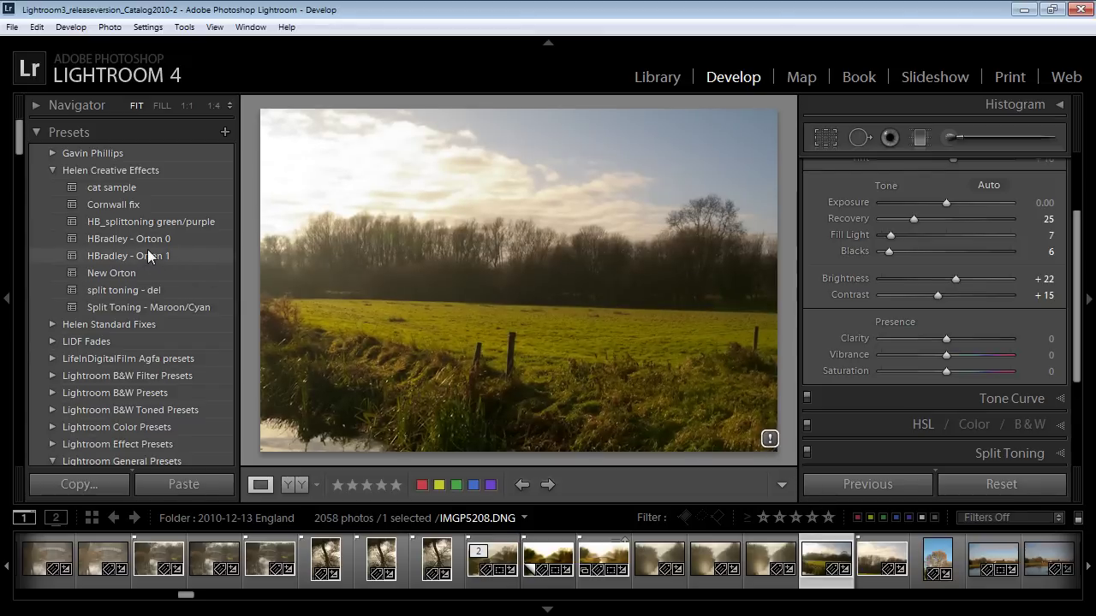
left_click(108, 271)
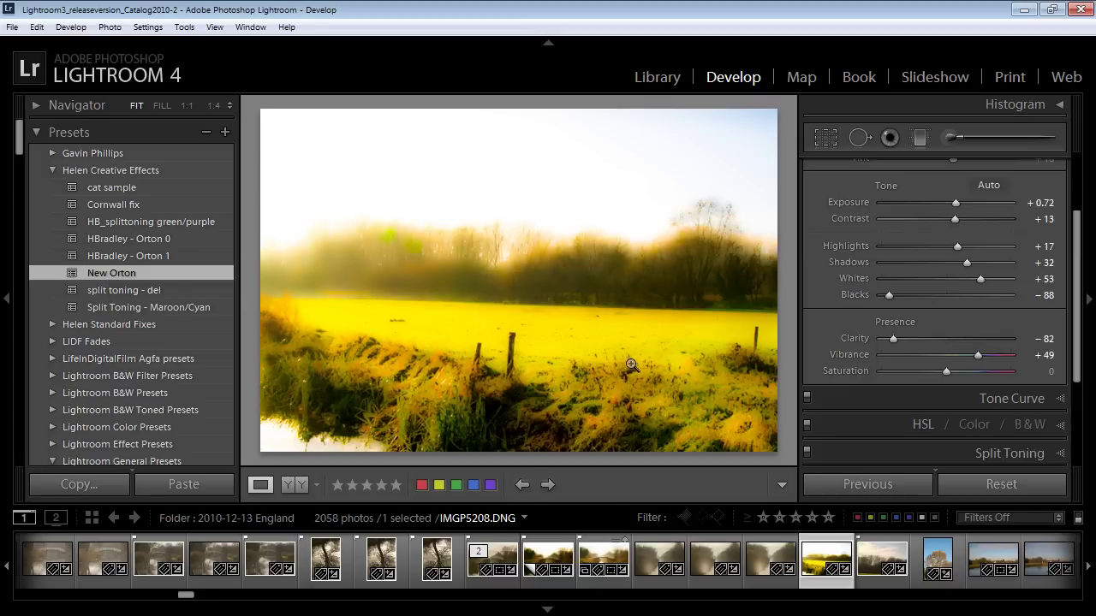
scroll(992, 418, "up", 2)
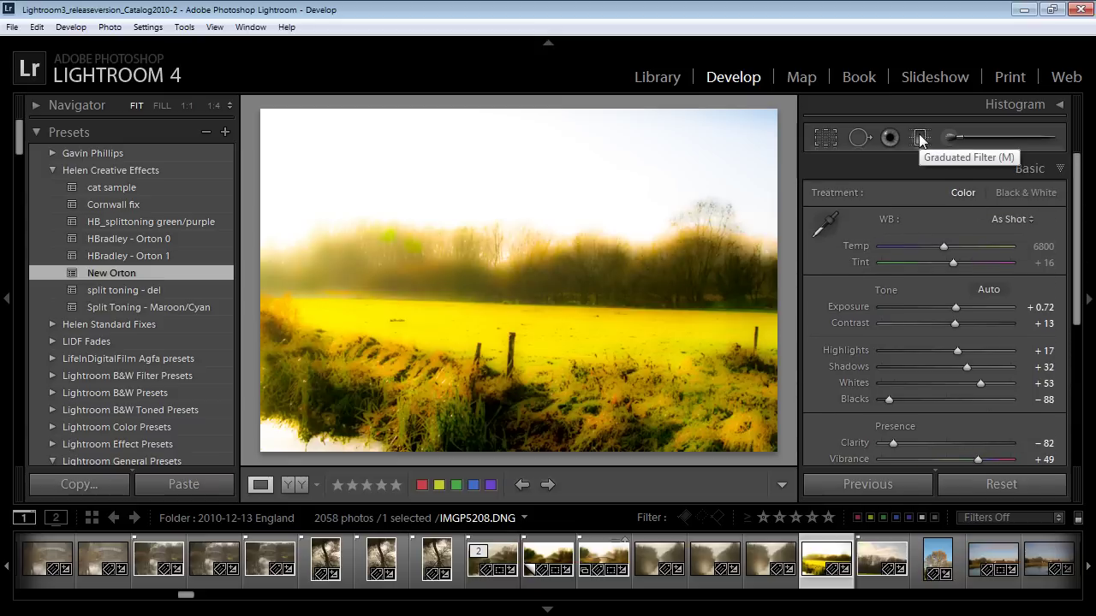
left_click(921, 138)
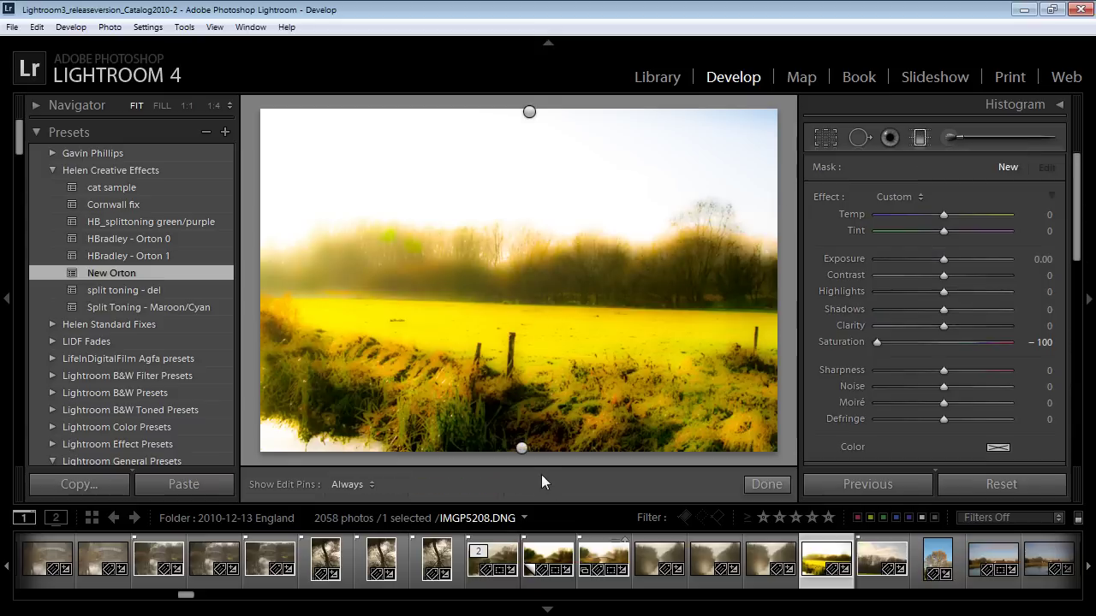
left_click(920, 139)
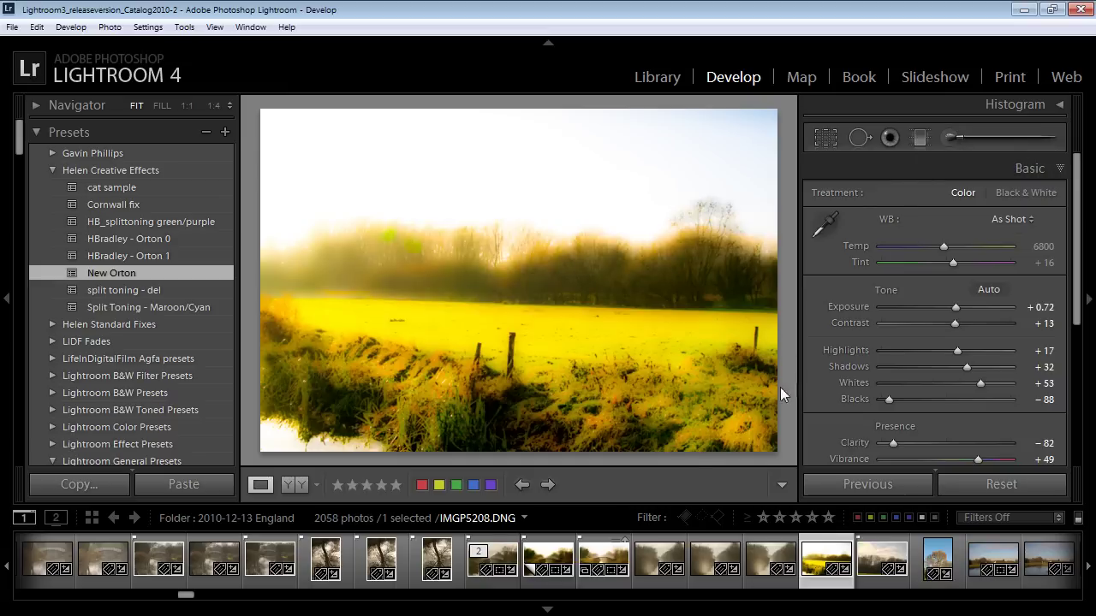
scroll(950, 266, "down", 1)
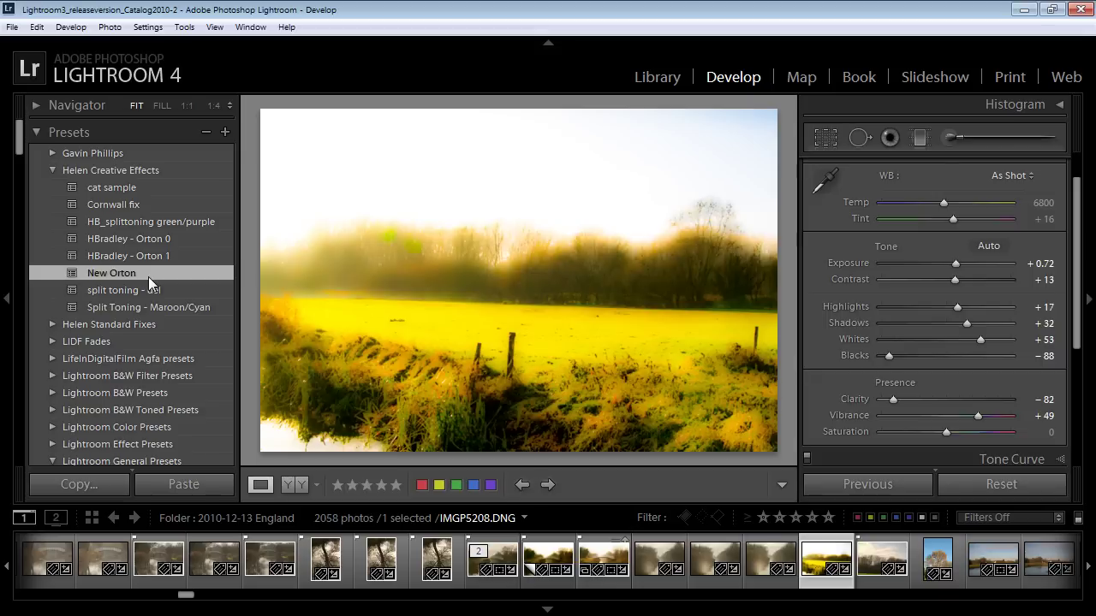
Preview the New Orton preset on misty photo IMGP5207, undo it, then reselect field photo IMGP5208.
left_click(759, 567)
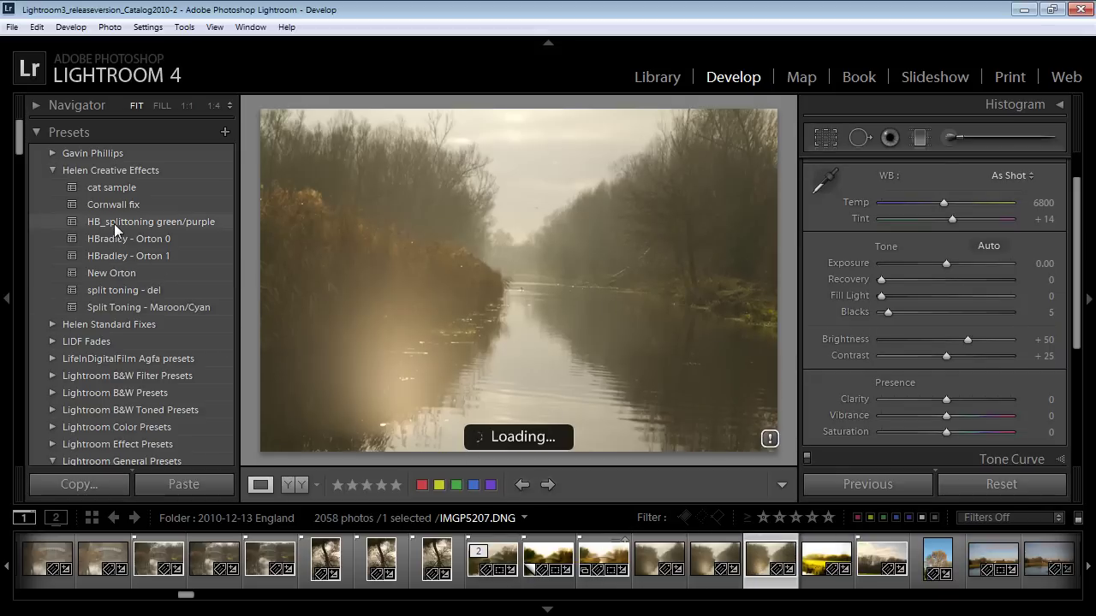
left_click(102, 273)
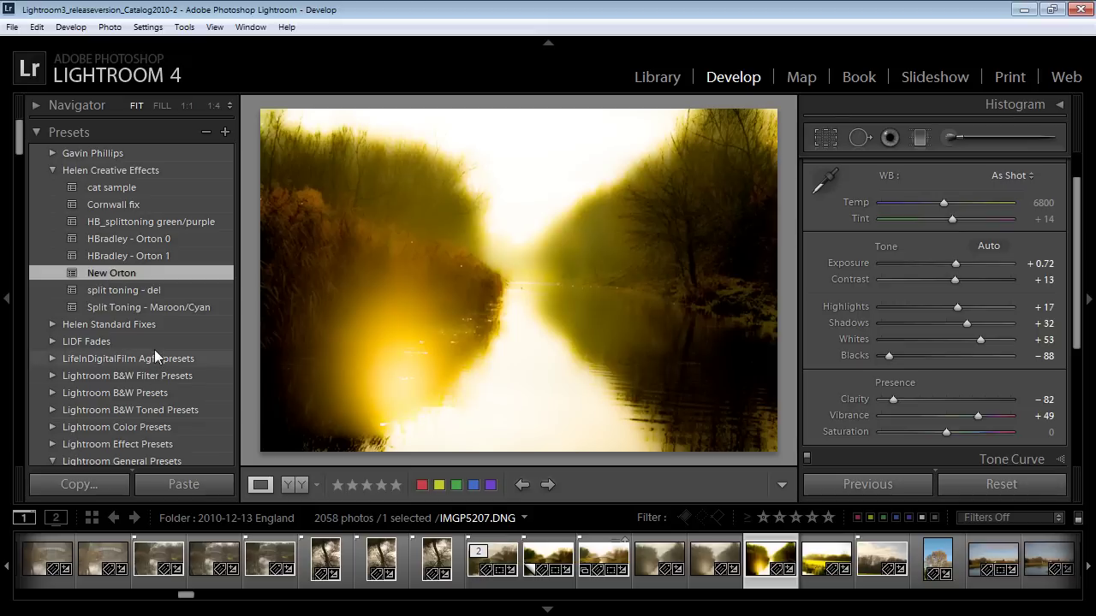
key("ctrl+z")
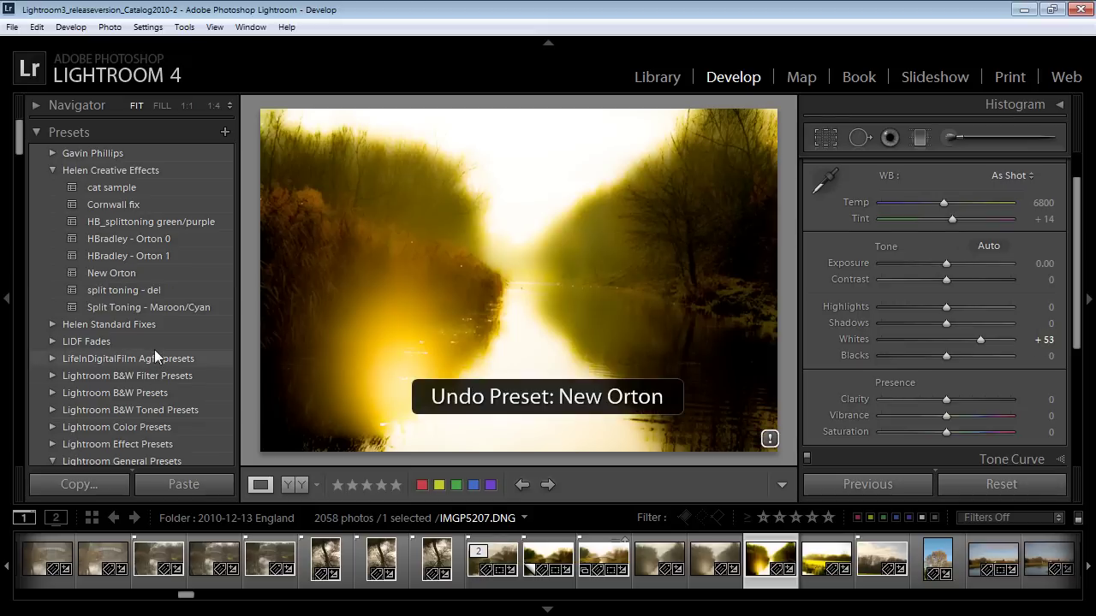
left_click(826, 558)
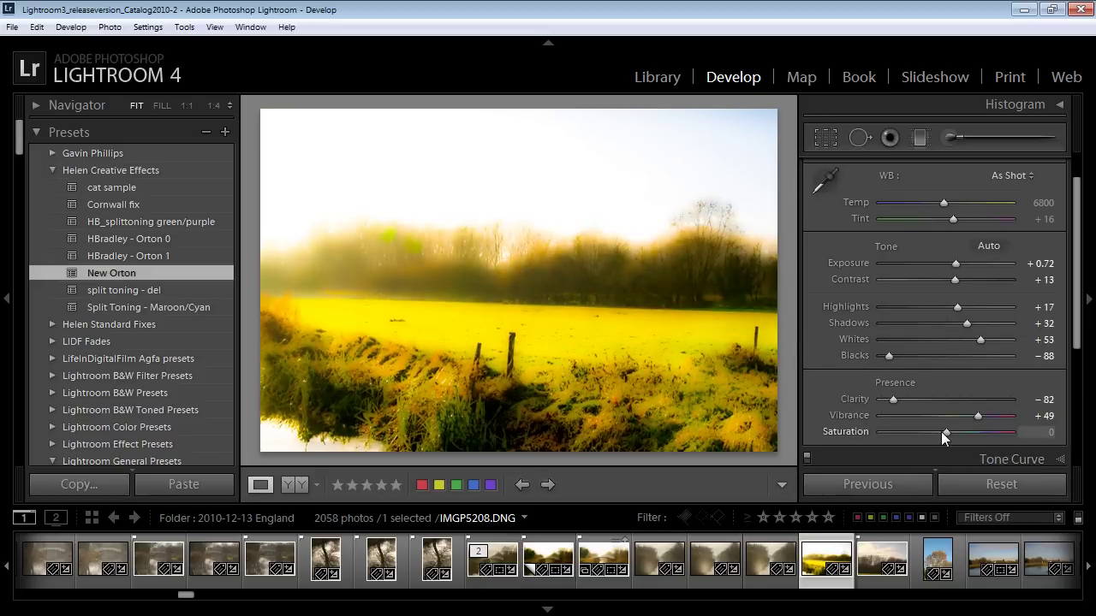
Lower field photo IMGP5208's Saturation to -33 in the Basic panel.
left_click_drag(946, 433, 925, 416)
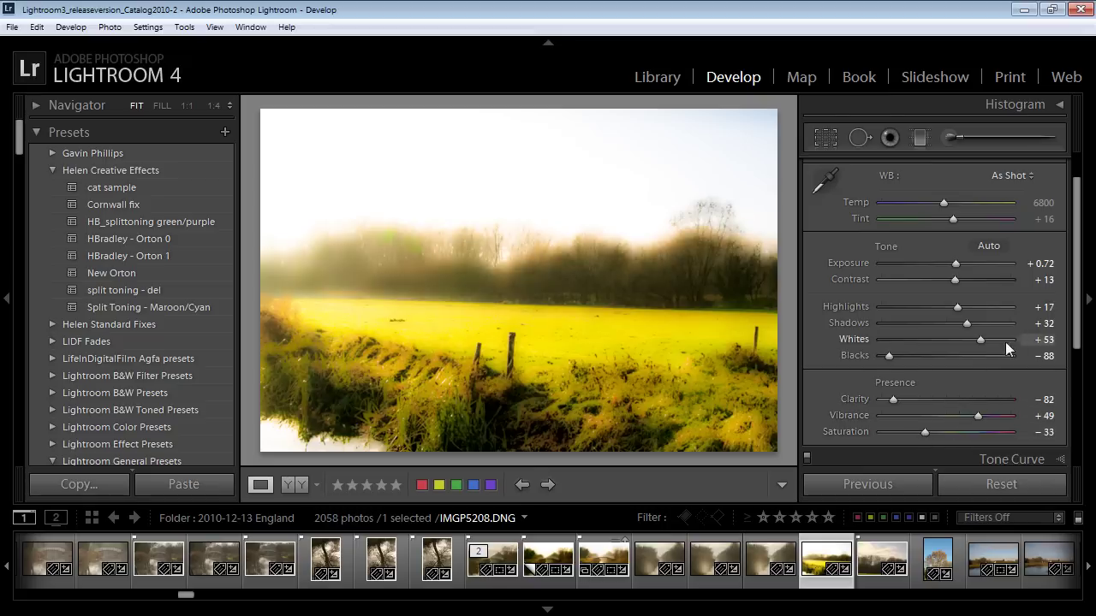
scroll(1080, 295, "up", 2)
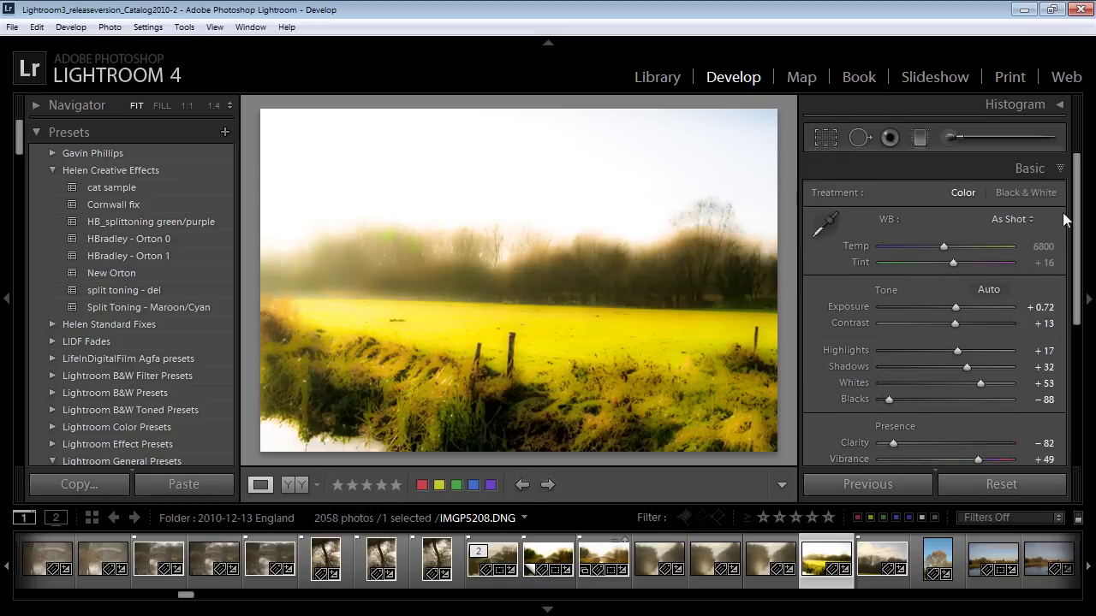